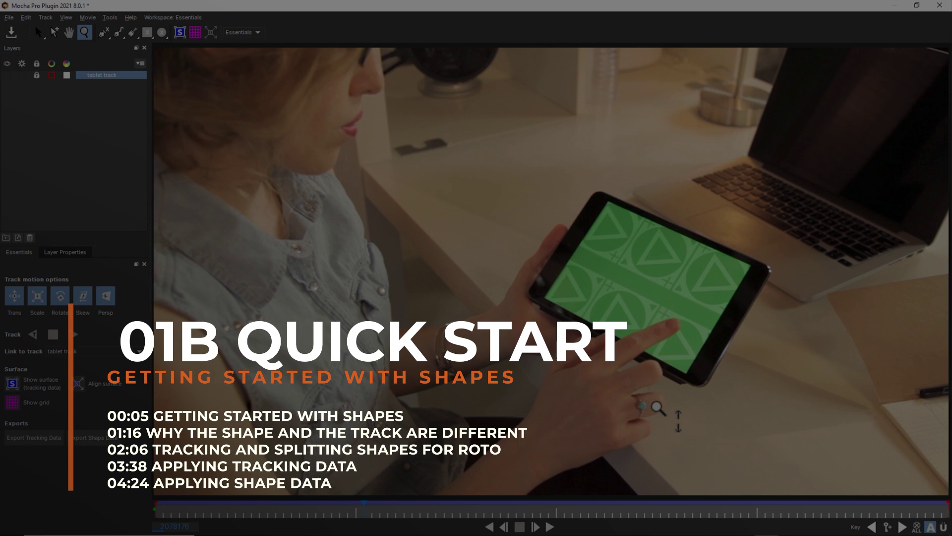
- Start a Magnetic spline shape at frame 2078176, tracing from the hand's outer edge around the thumb to the gap beside the index finger
left_click_drag(672, 397, 679, 283)
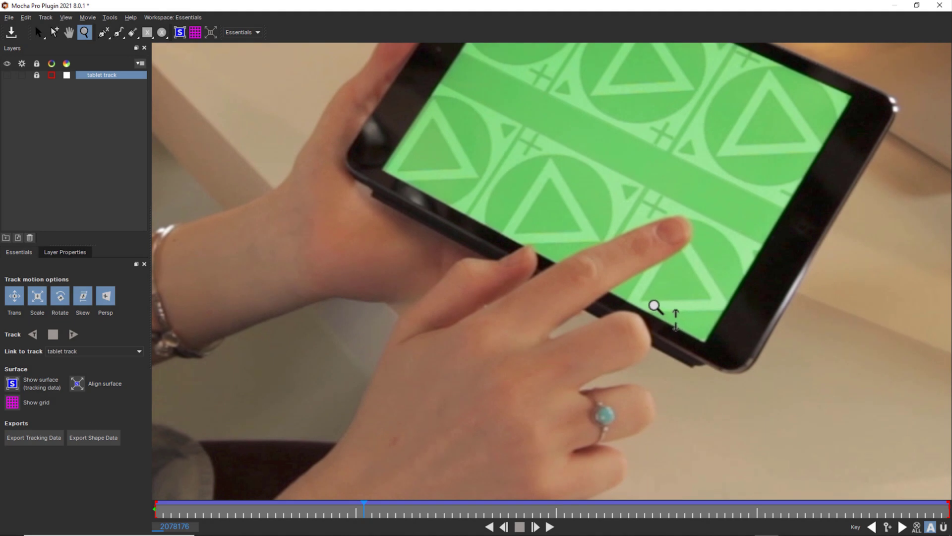
key("b")
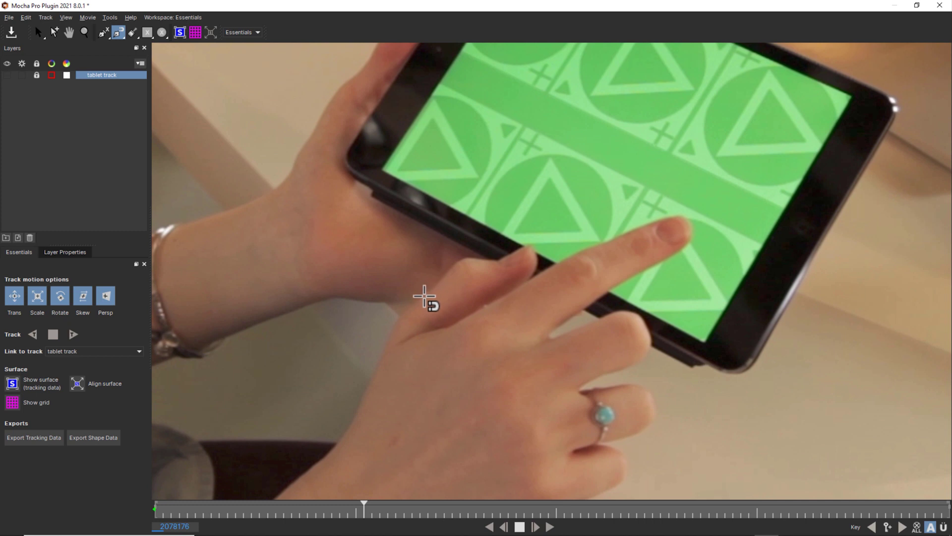
left_click(386, 350)
left_click(464, 259)
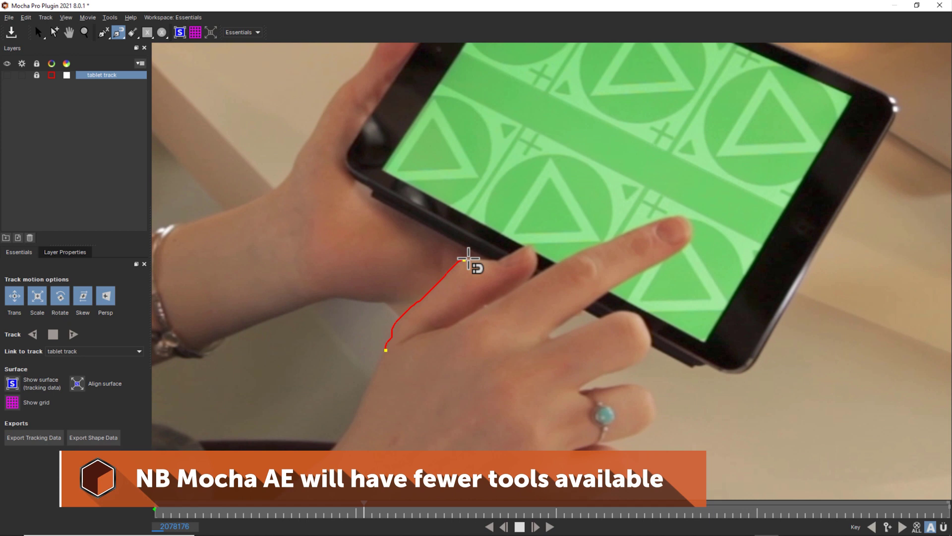
left_click(496, 259)
left_click(530, 245)
left_click(537, 263)
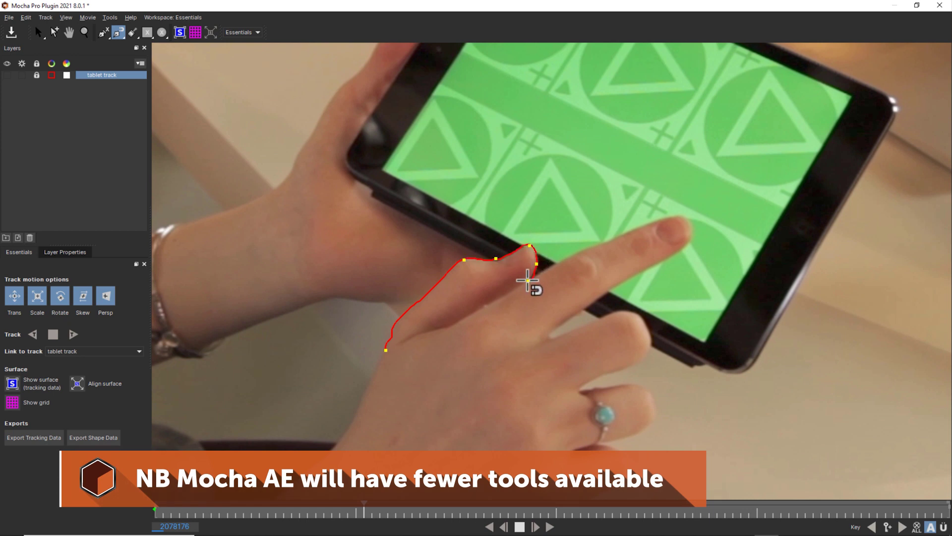
left_click(528, 281)
- Trace the outline around the index finger and its tip, and close the shape across the back of the hand
left_click(680, 216)
left_click(690, 221)
left_click(693, 239)
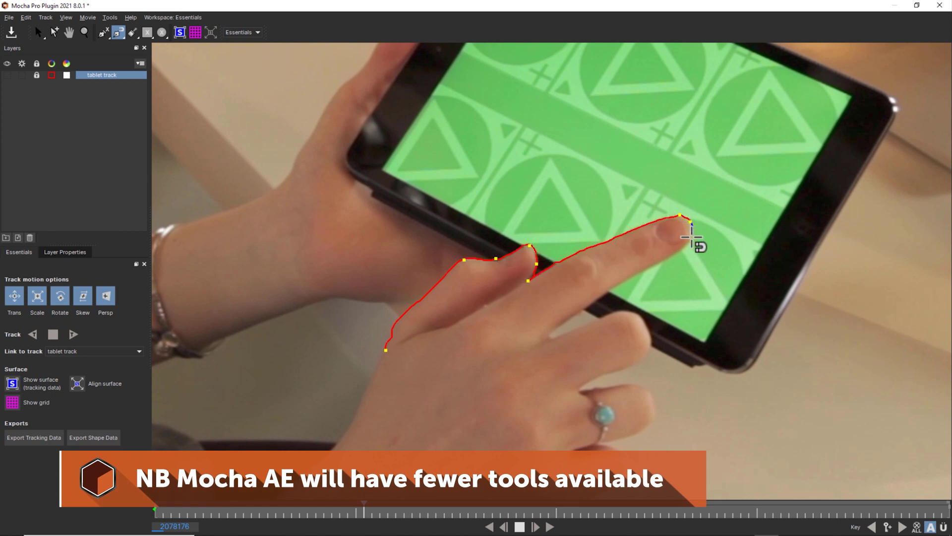
left_click(683, 249)
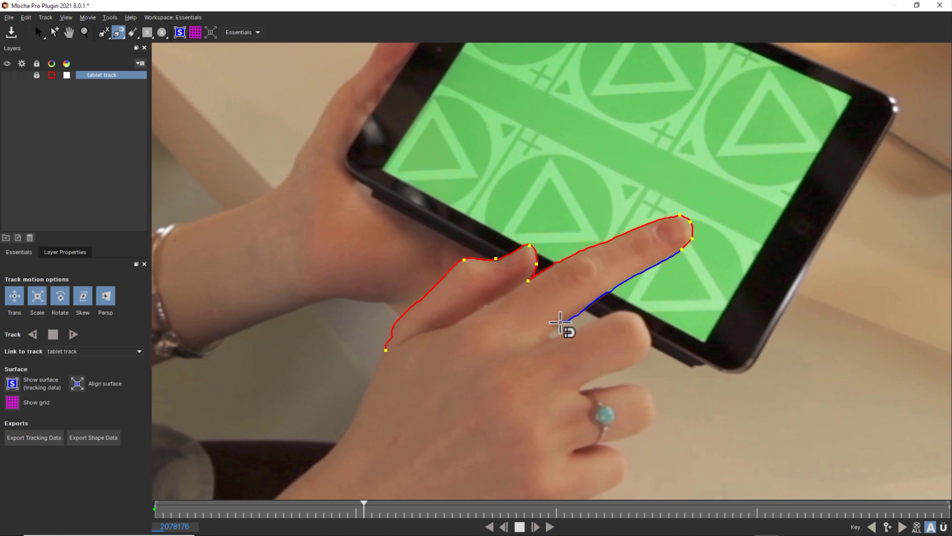
left_click(545, 334)
left_click(380, 399)
right_click(390, 378)
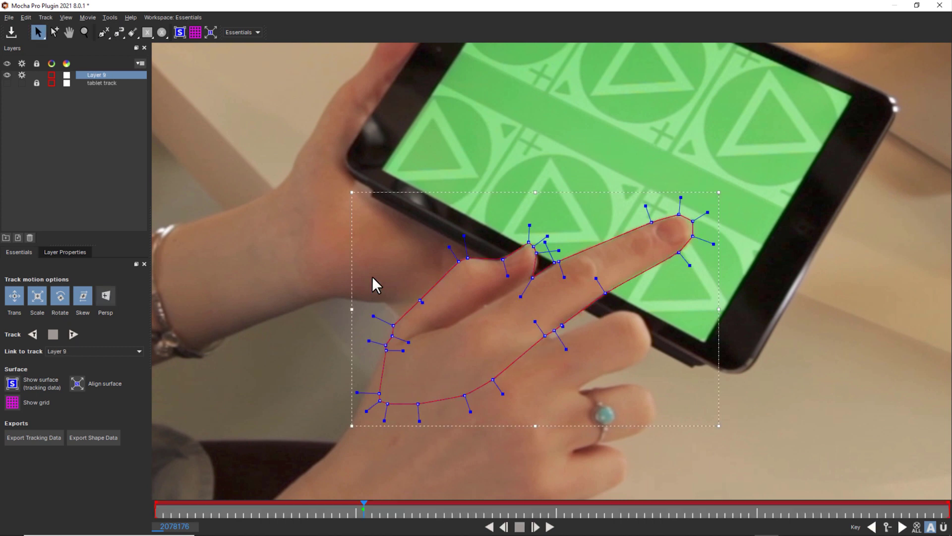
- Smooth all the shape's points, and reposition and sharpen the points around the thumb and the gap beside the index finger
left_click_drag(302, 134, 847, 493)
left_click_drag(708, 212, 693, 226)
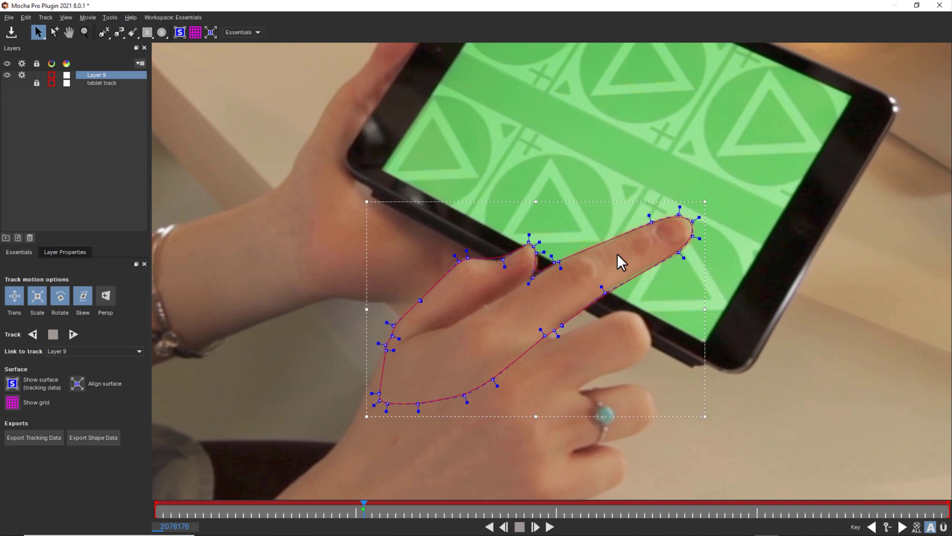
left_click_drag(526, 285, 495, 315)
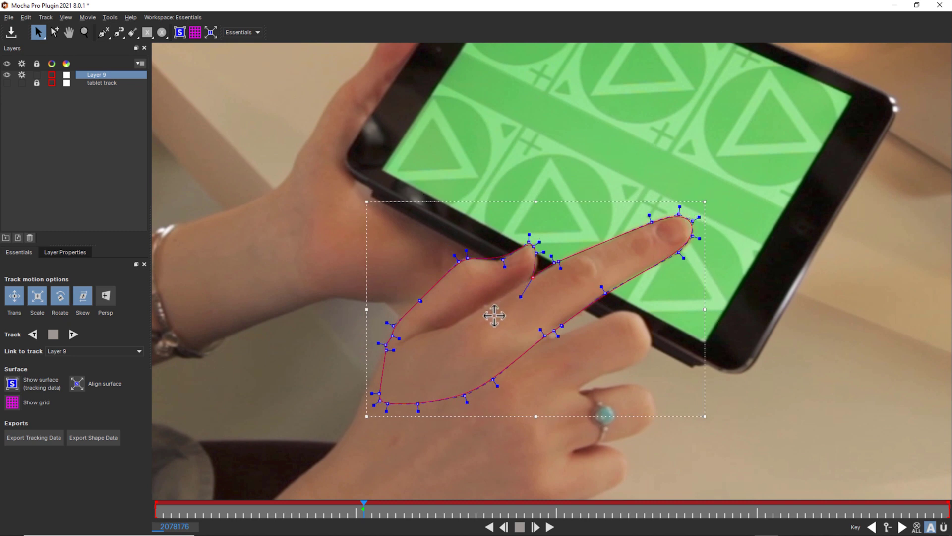
left_click(539, 255)
left_click_drag(543, 259, 576, 255)
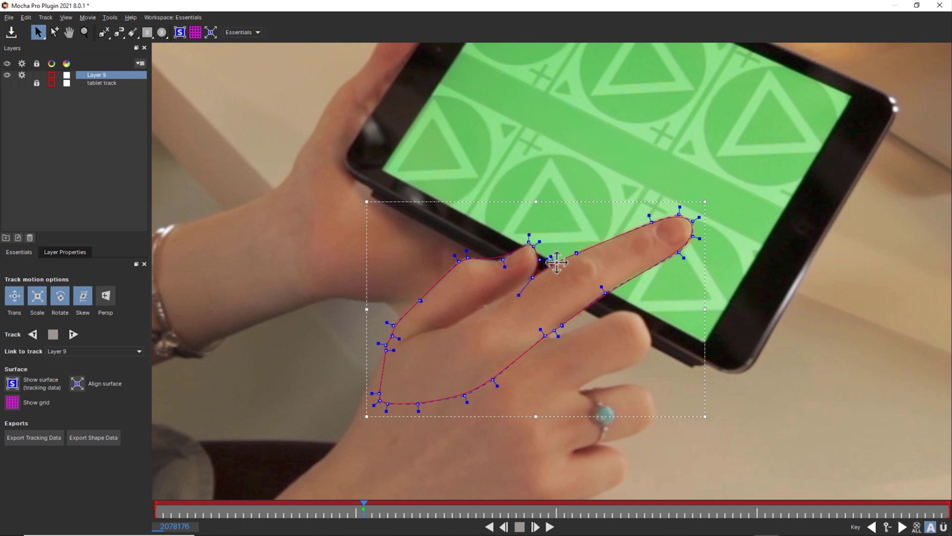
mouse_move(503, 260)
left_mouse_down()
mouse_move(508, 279)
mouse_move(498, 262)
left_mouse_up()
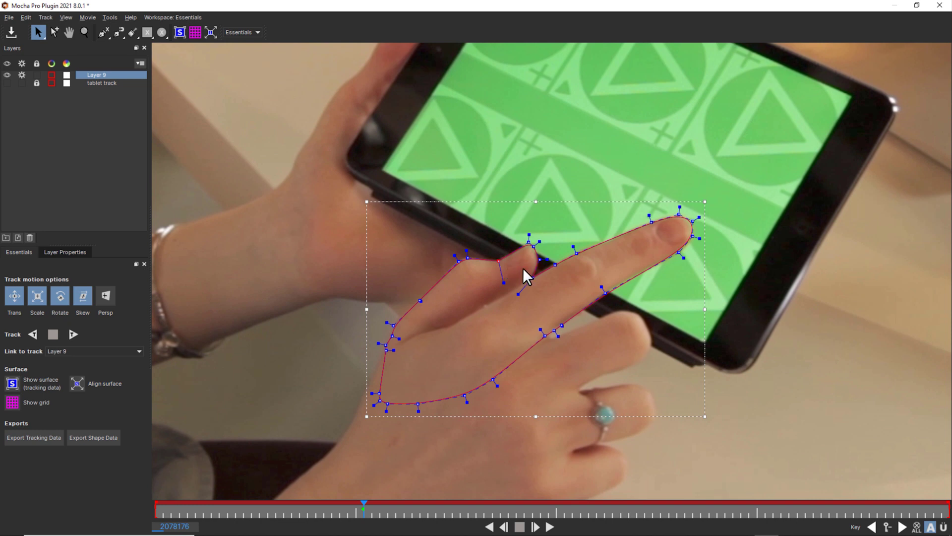
left_click_drag(518, 295, 476, 321)
- Rename the new hand layer as finger roto
double_click(97, 74)
type("finger roto")
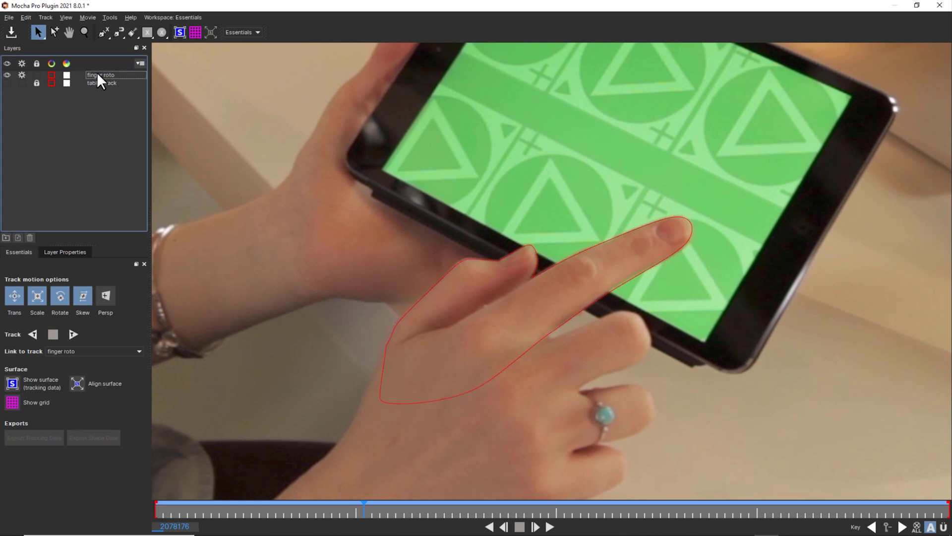
key("Return")
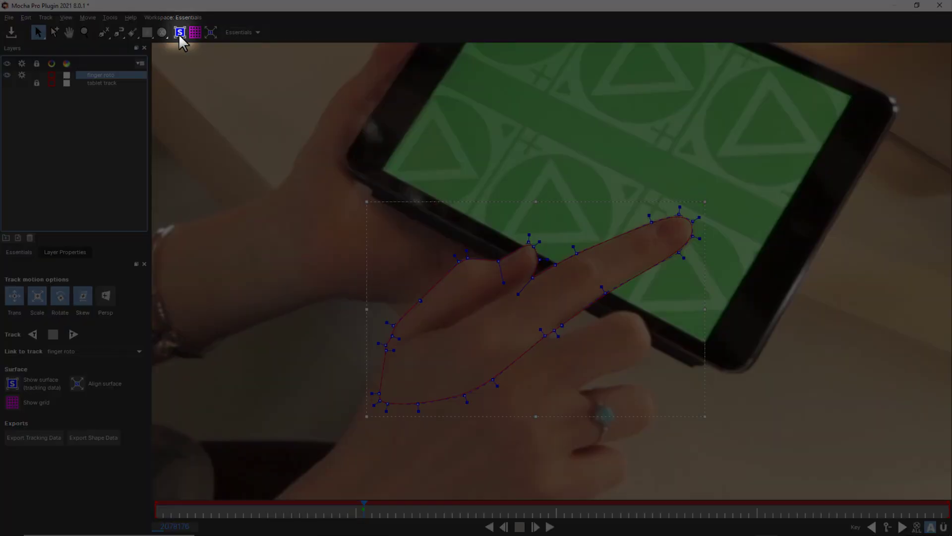
- Show the planar surface of the finger roto layer and hide it again
left_click(180, 32)
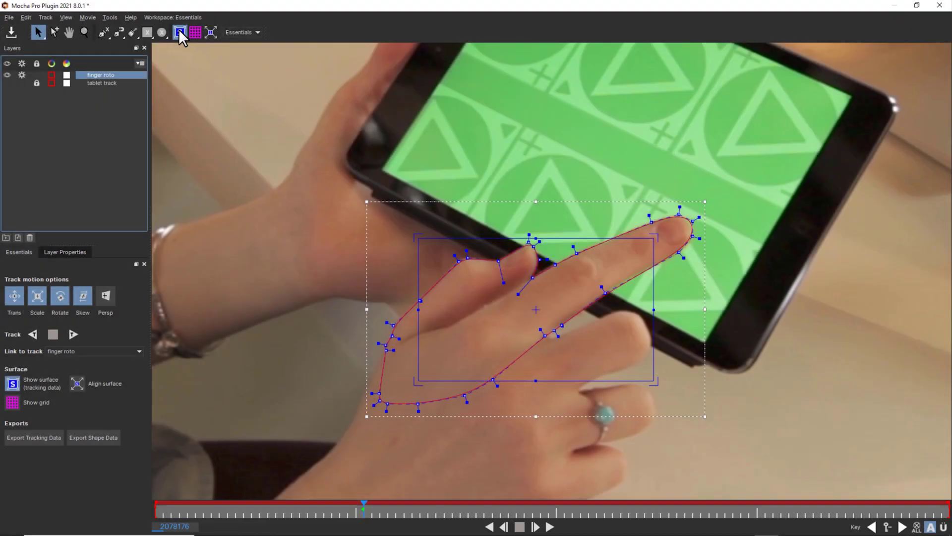
left_click(180, 32)
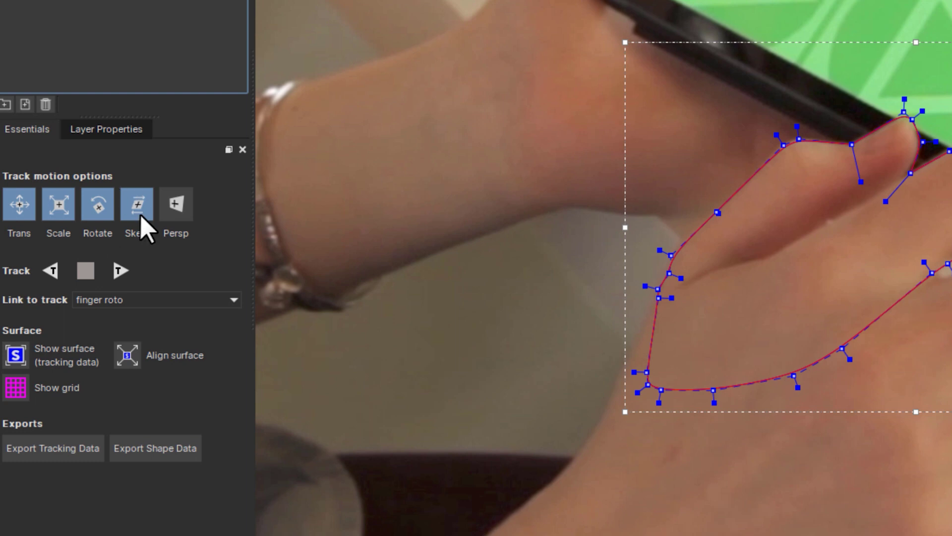
- Try skewing the whole finger roto shape, and undo the distortion
left_click(138, 201)
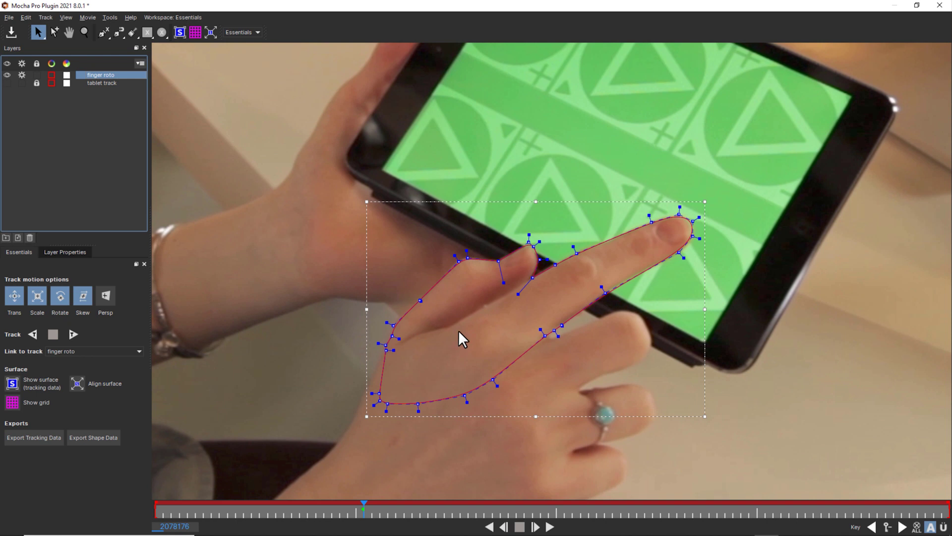
left_click_drag(705, 416, 528, 329)
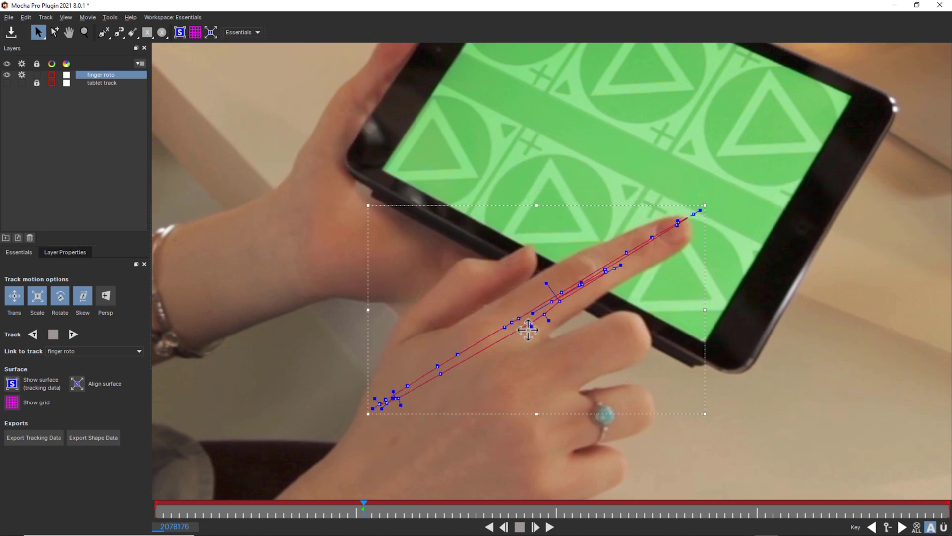
key("ctrl+z")
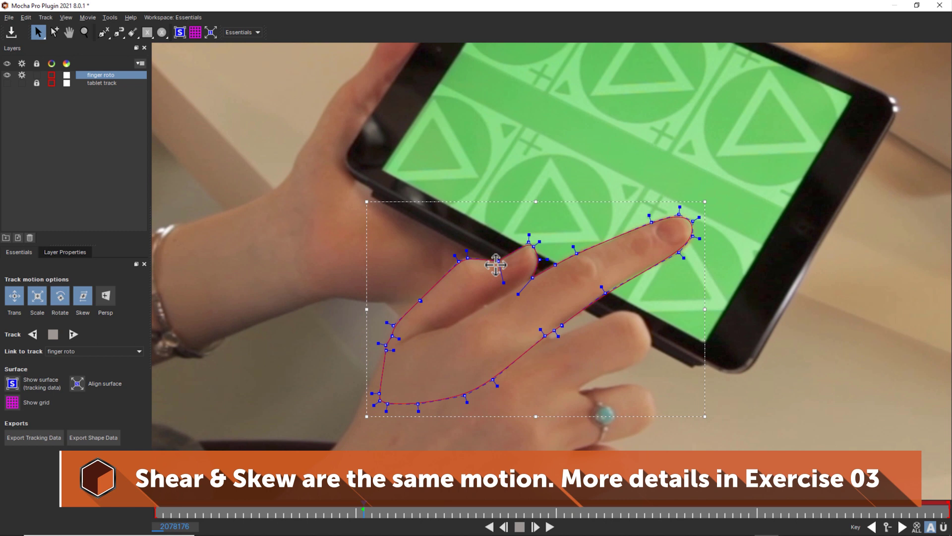
- Extend the lower edge of the finger roto shape outward to cover the back of the hand and the knuckles
left_click_drag(545, 336, 659, 448)
left_click_drag(493, 379, 597, 530)
left_click_drag(465, 396, 454, 463)
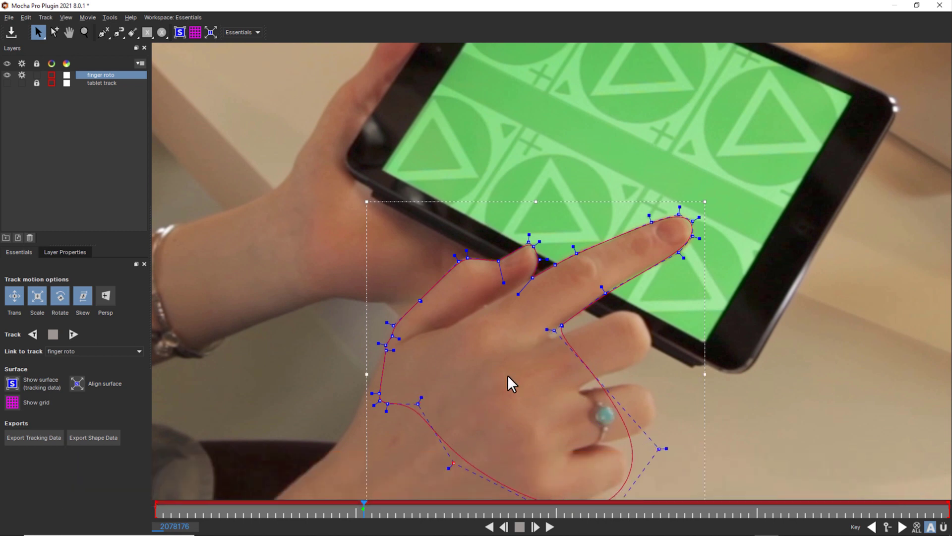
left_click_drag(418, 403, 386, 415)
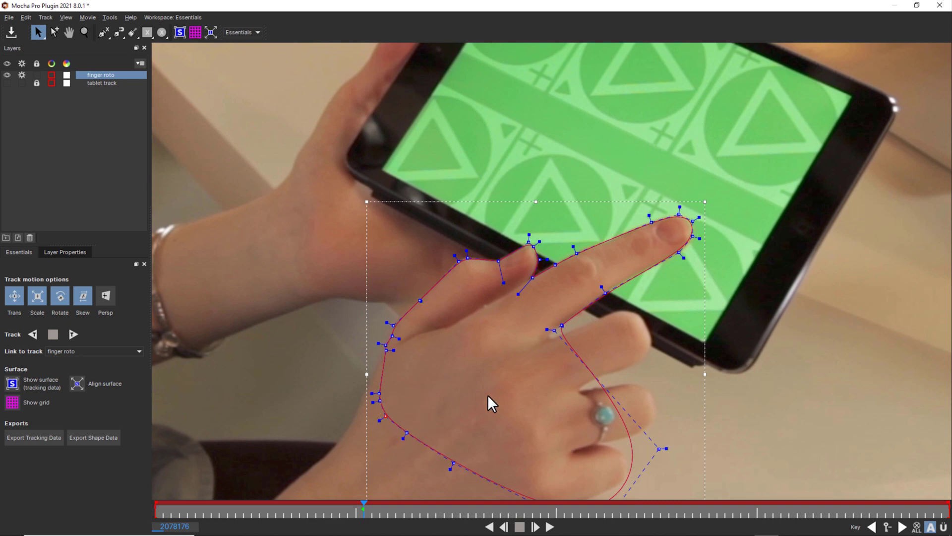
- Track the finger roto layer backward and forward from frame 2078176
left_click(32, 334)
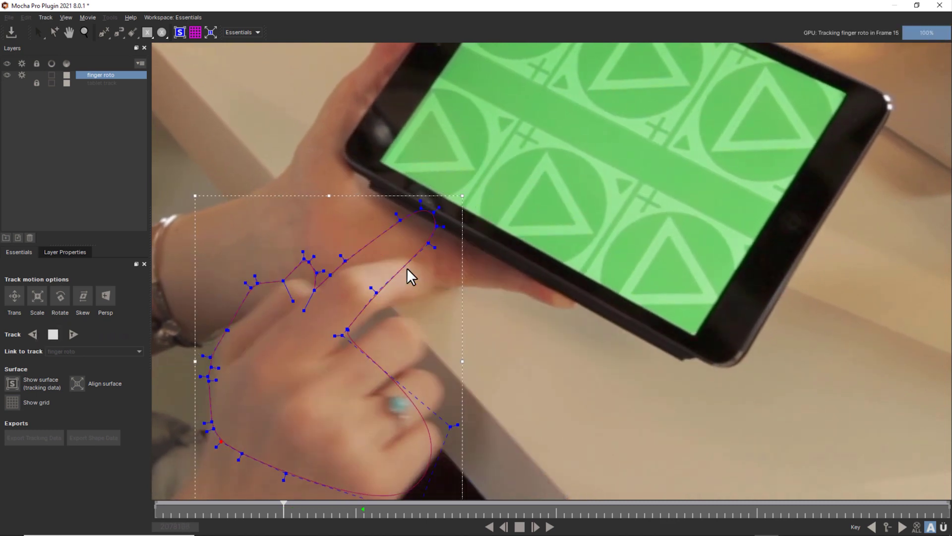
left_click(362, 512)
left_click(74, 334)
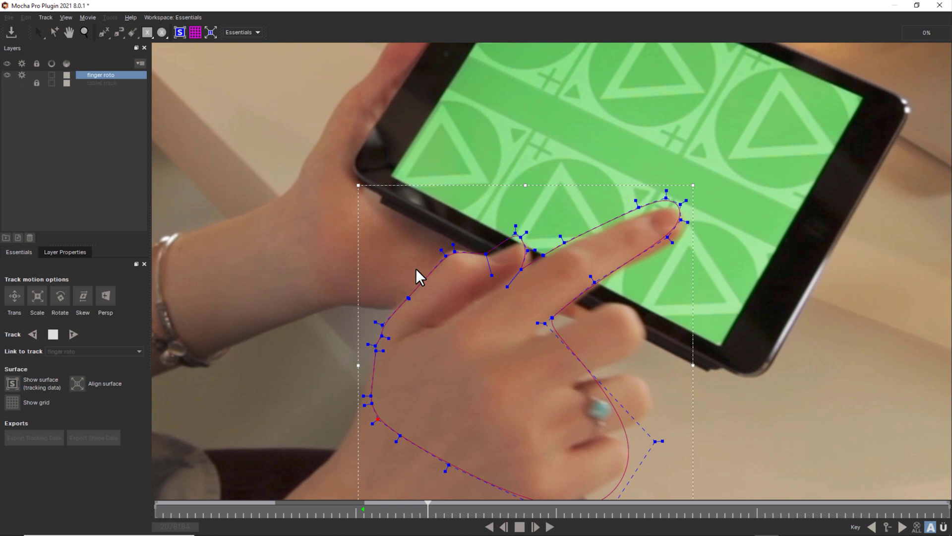
- At frame 2078189, move the shape's points onto the edges and tip of the index finger
left_click_drag(506, 504, 464, 455)
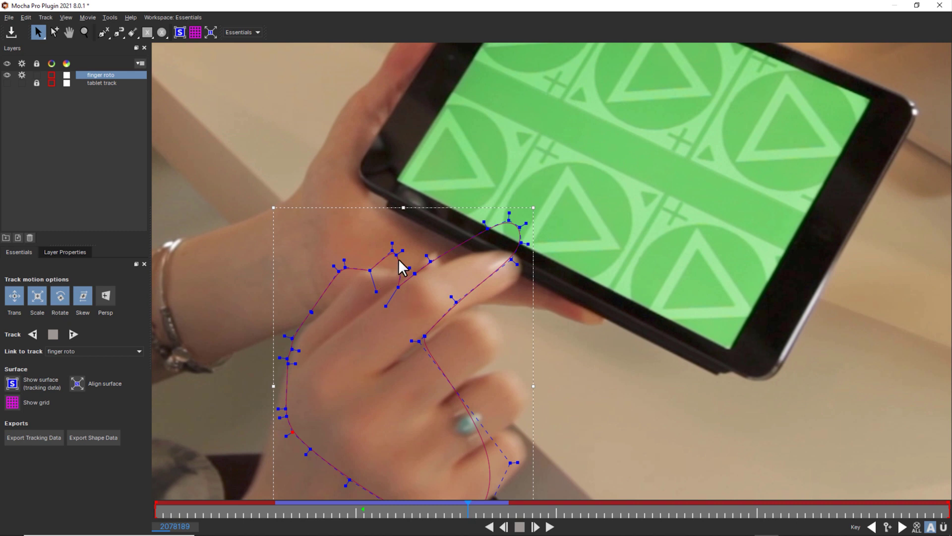
left_click_drag(456, 302, 455, 309)
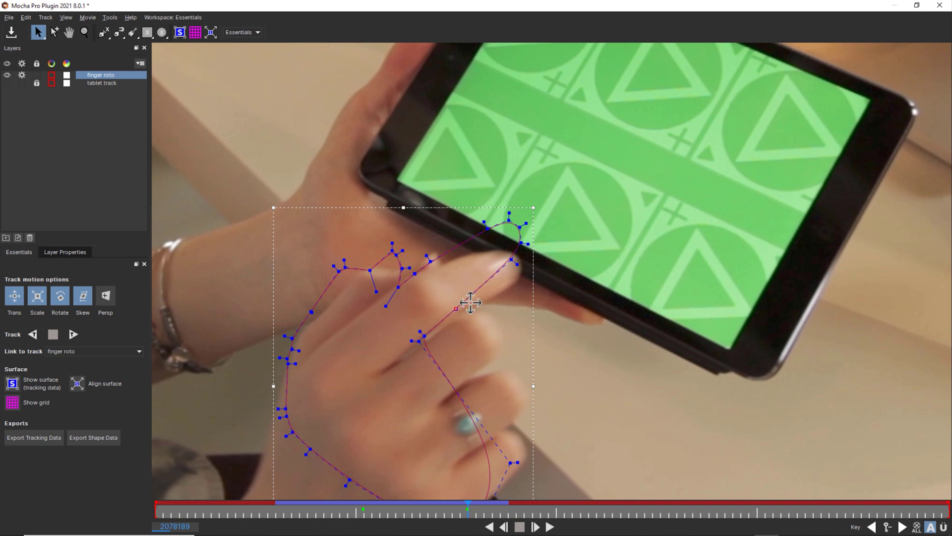
left_click_drag(511, 261, 509, 293)
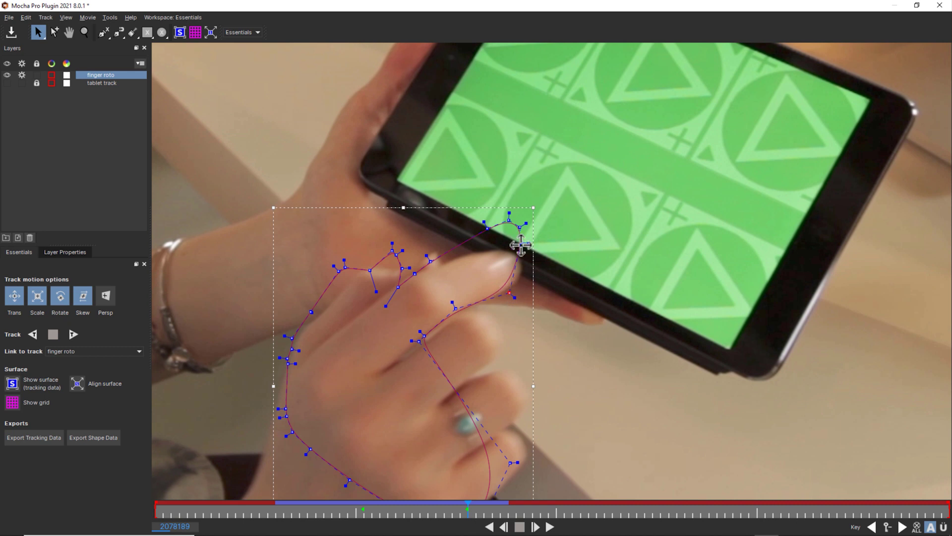
left_click_drag(521, 243, 521, 283)
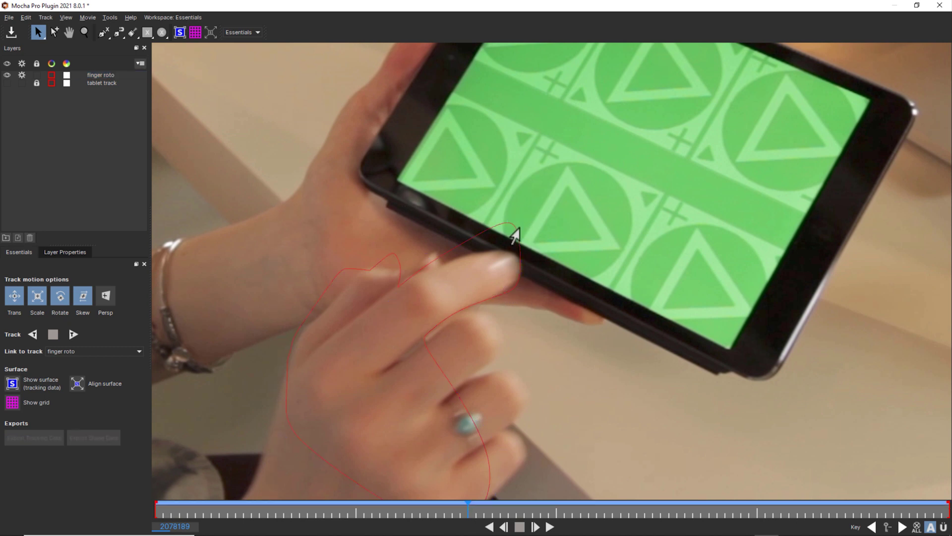
left_click_drag(519, 223, 434, 267)
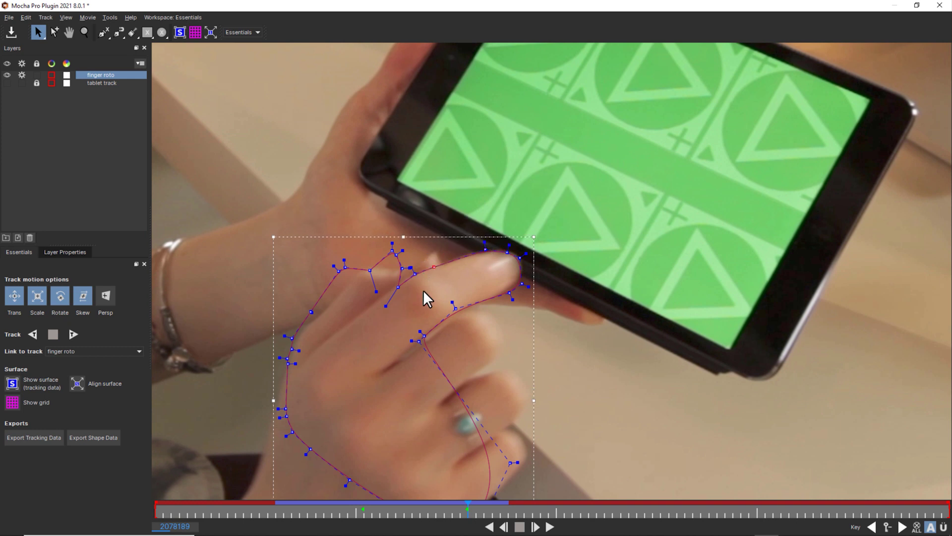
- At frame 2078184, realign the points at the thumb gap, along the index finger's upper edge and around its tip
left_click_drag(430, 506, 426, 506)
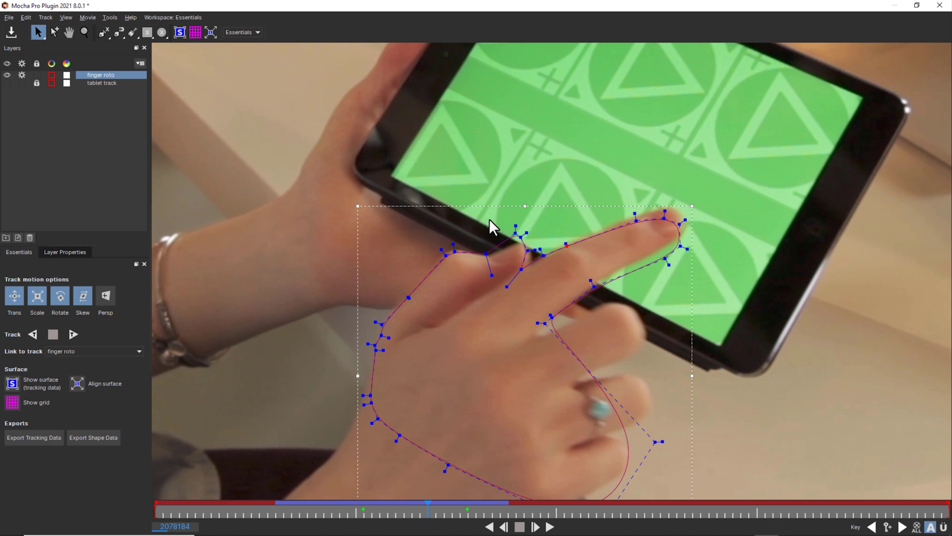
mouse_move(497, 223)
left_mouse_down()
mouse_move(534, 280)
mouse_move(533, 259)
left_mouse_up()
left_click_drag(527, 278, 533, 263)
left_click_drag(637, 220, 637, 216)
left_click_drag(664, 218, 664, 207)
left_click_drag(705, 291, 685, 215)
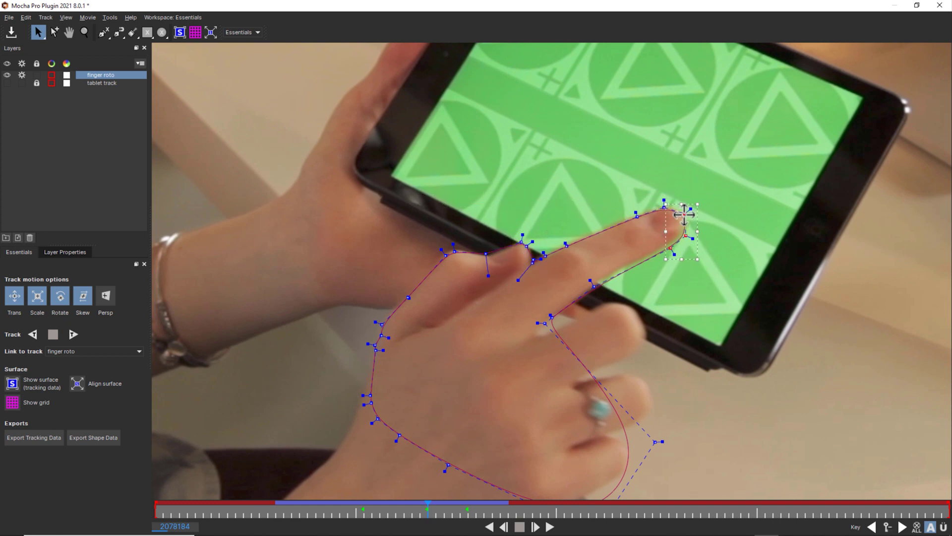
- Refine the points along the underside of the index finger and its fingertip at frame 2078184
left_click(602, 292)
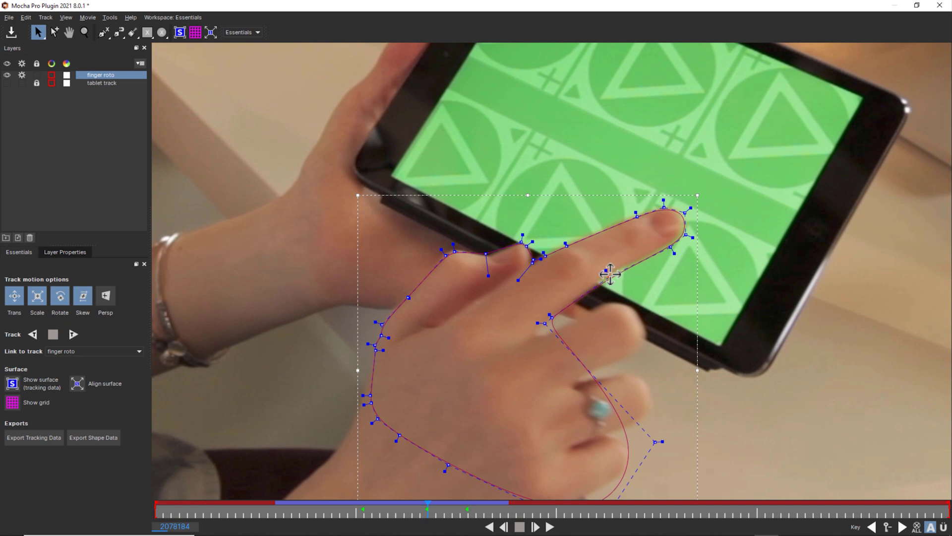
left_click_drag(609, 275, 608, 274)
left_click(669, 247)
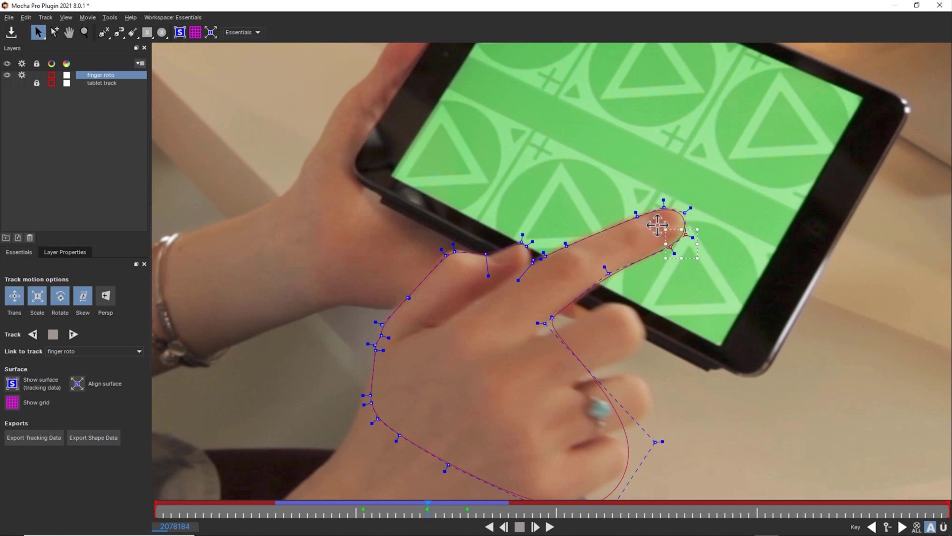
key("ctrl+z")
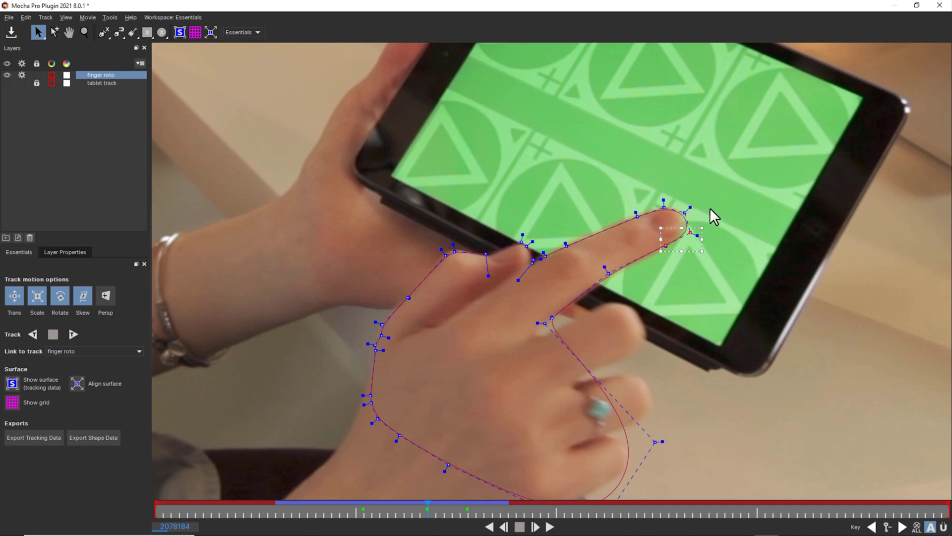
left_click_drag(690, 233, 686, 231)
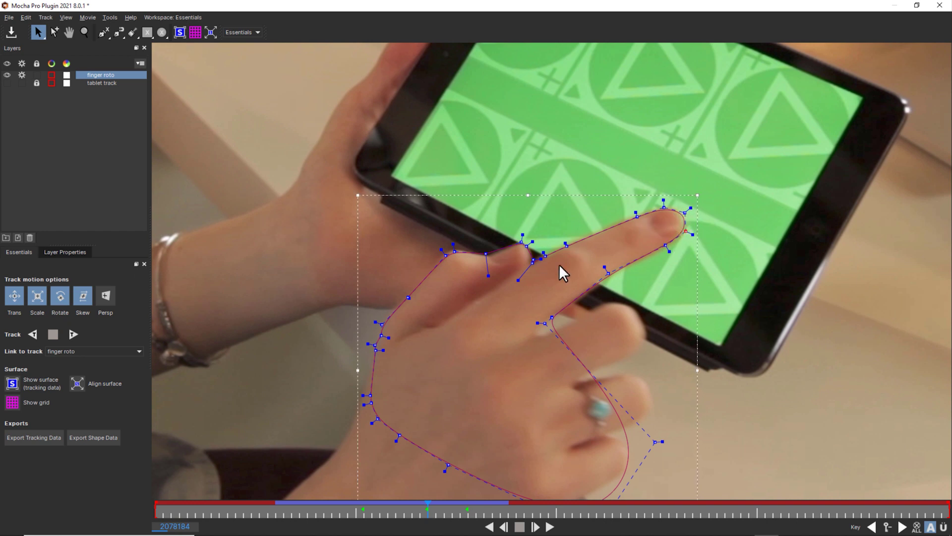
- At frame 2078186, fit the shape's points to the tip and the upper and lower edges of the index finger
left_click_drag(429, 506, 440, 507)
left_click_drag(651, 263, 627, 238)
left_click(633, 217)
left_click_drag(518, 246, 514, 244)
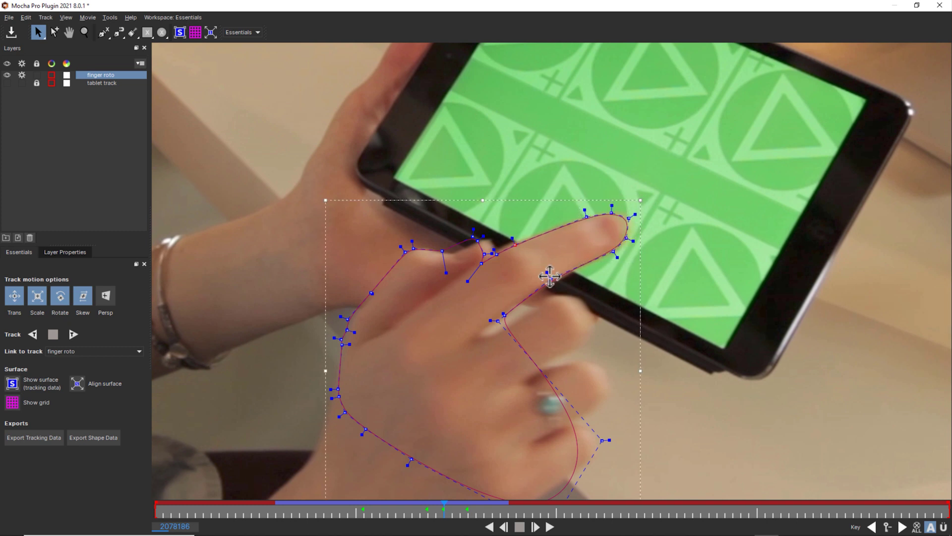
left_click_drag(551, 278, 552, 280)
- Move the points around the thumb tip and the gap beside the index finger onto the hand's outline at frame 2078186
left_click_drag(500, 268, 454, 221)
left_click_drag(484, 254, 495, 248)
left_click_drag(461, 216, 494, 239)
left_click_drag(489, 234, 499, 238)
left_click_drag(508, 248, 505, 250)
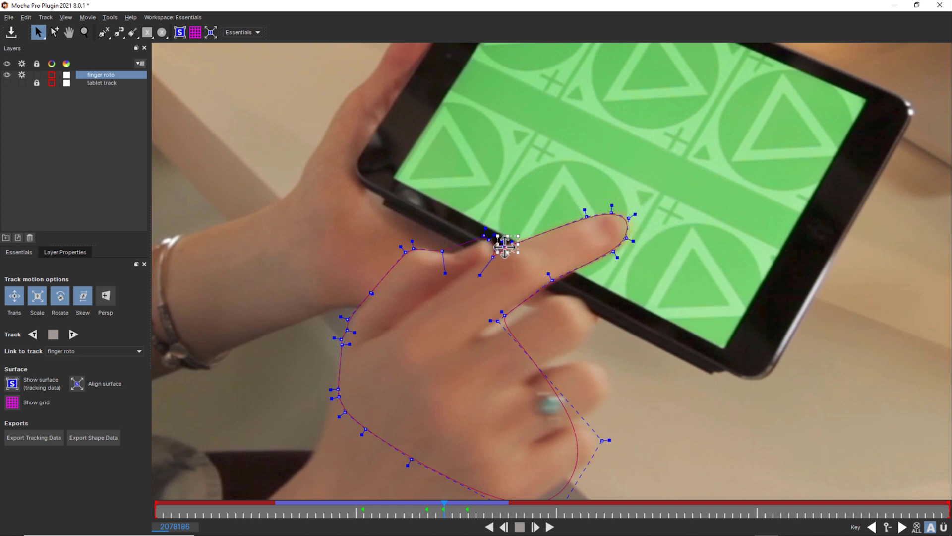
- At frame 2078181, realign the shape's points around the fingertip, the index finger's underside and the gap beside the thumb
left_click(533, 248)
left_click_drag(442, 508, 399, 509)
left_click_drag(533, 195, 564, 203)
left_click_drag(645, 255, 644, 260)
left_click(554, 283)
left_click_drag(563, 286, 534, 244)
left_click_drag(548, 264, 543, 261)
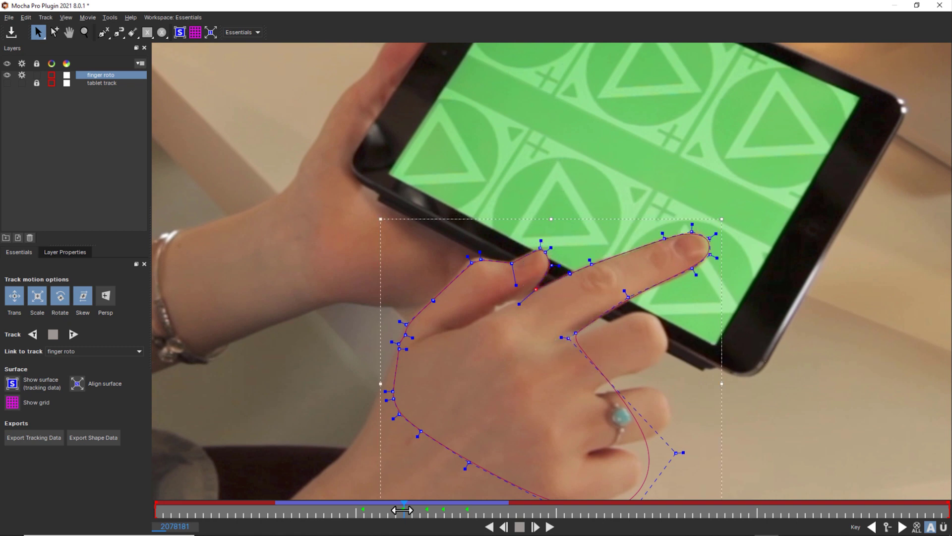
- At frame 2078178, fit the points along the index finger and in the thumb gap to the hand's outline
mouse_move(402, 510)
left_mouse_down()
mouse_move(495, 511)
mouse_move(367, 511)
mouse_move(380, 511)
left_mouse_up()
left_click_drag(769, 334, 557, 159)
left_click_drag(672, 202, 670, 198)
left_click(570, 243)
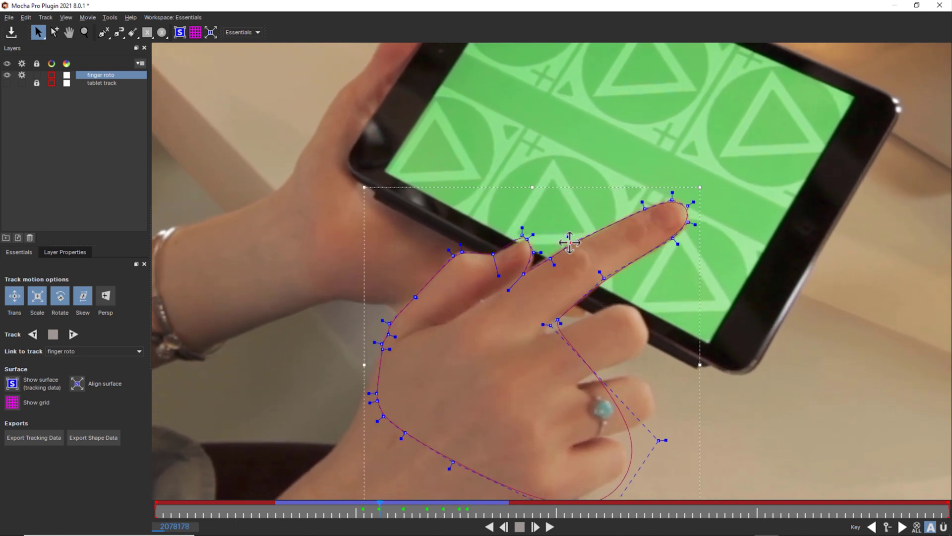
left_click_drag(474, 225, 546, 293)
left_click_drag(537, 255, 539, 258)
- Move the index finger's points onto the finger at frame 2078170
left_click(316, 509)
left_click_drag(685, 353, 475, 180)
left_click_drag(491, 231, 469, 244)
- At frame 2078168, shift the index finger's points onto the finger and refine those on its underside and tip
key("Left")
key("Left")
left_click_drag(442, 298, 541, 188)
left_click_drag(525, 222, 484, 227)
left_click_drag(465, 302, 460, 285)
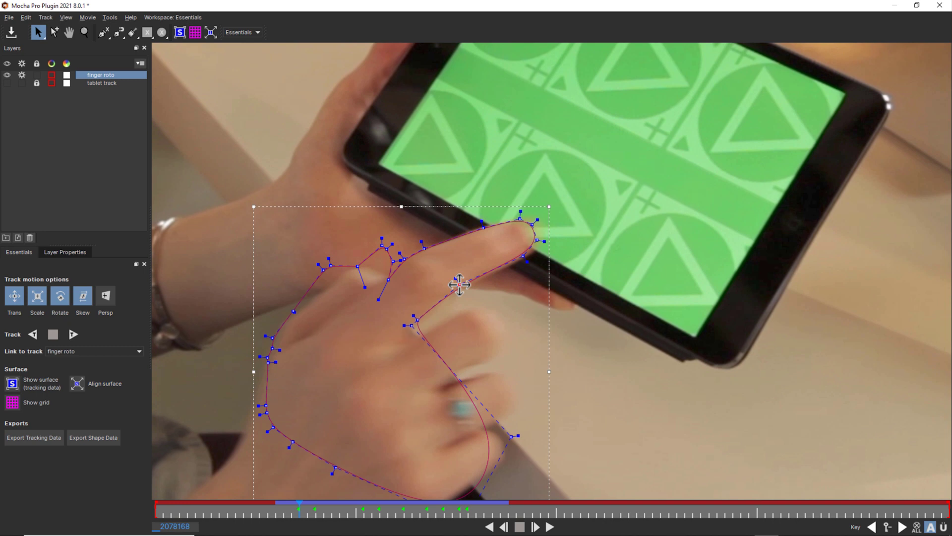
left_click_drag(537, 240, 534, 242)
- Reposition the index finger's points at frame 2078167 and refine the fingertip points at frame 2078169
key("Left")
left_click_drag(505, 301, 404, 212)
left_click_drag(474, 227, 483, 240)
key("Right")
key("Right")
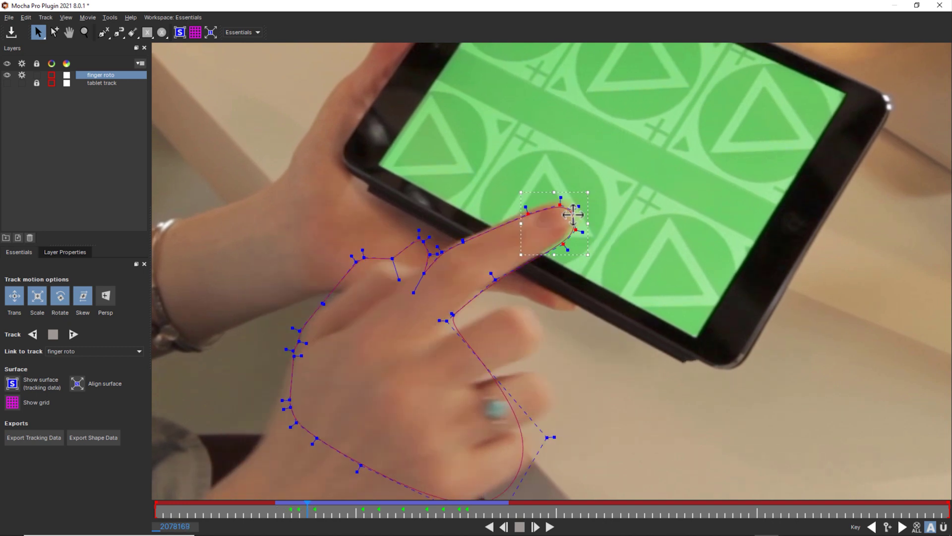
left_click_drag(572, 214, 569, 213)
- Move the group of points around the index fingertip onto its outline at frame 2078180
left_click_drag(323, 512, 395, 514)
left_click_drag(569, 176, 690, 267)
left_click_drag(662, 255, 657, 246)
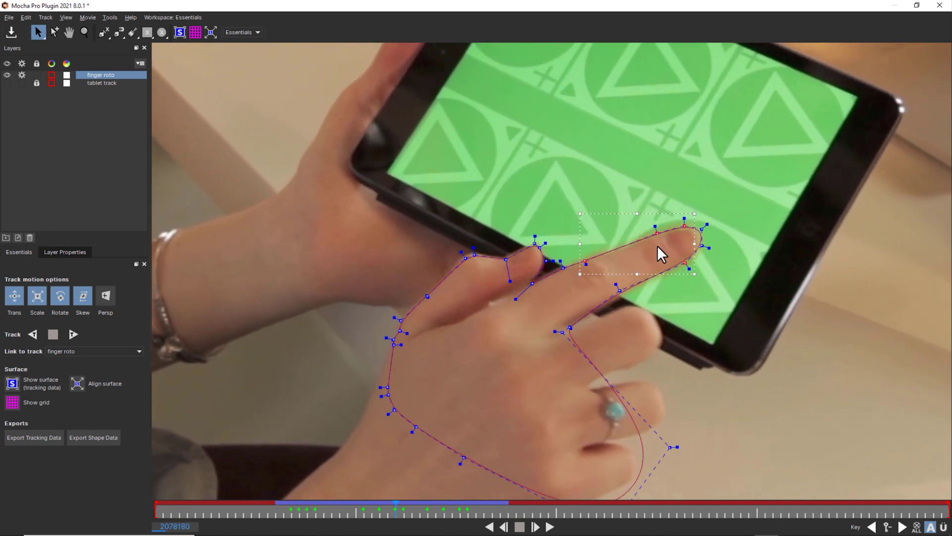
left_click(536, 335)
- At frame 2078179, adjust the points along the index finger's upper edge to follow the finger
left_click_drag(396, 509, 354, 481)
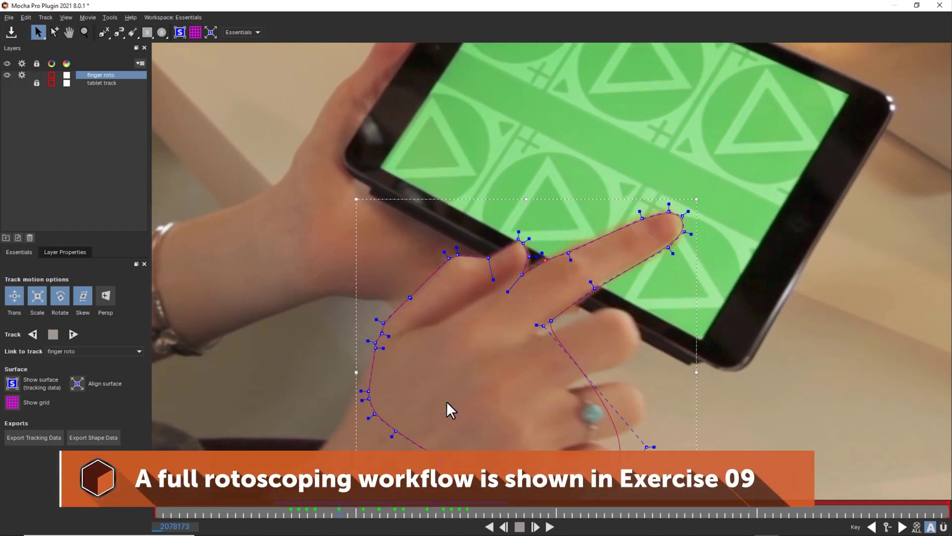
mouse_move(293, 508)
left_mouse_down()
mouse_move(446, 510)
mouse_move(285, 498)
left_mouse_up()
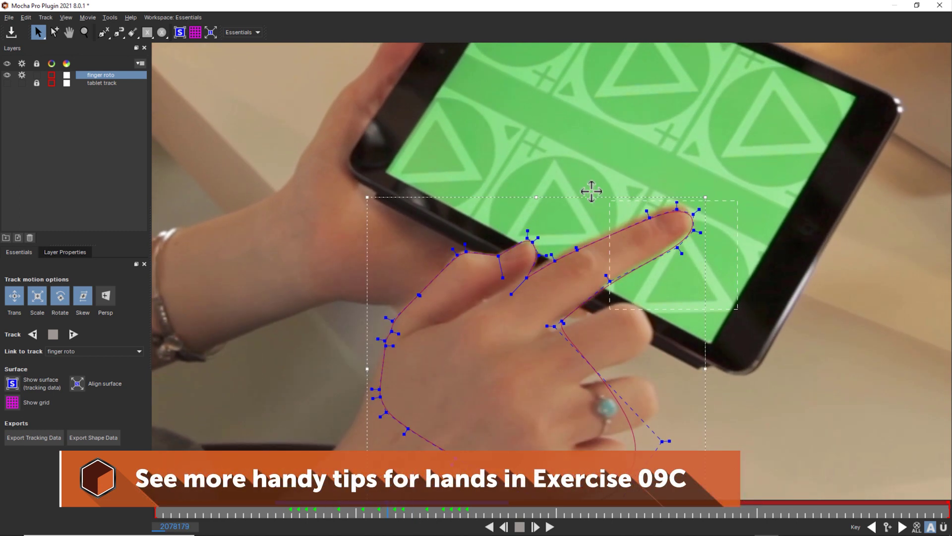
left_click_drag(592, 191, 548, 194)
left_click_drag(620, 286, 548, 230)
left_click_drag(577, 245, 577, 247)
left_click_drag(648, 212, 648, 214)
- Play and scrub through the shot to check how the roto shape follows the hand, ending at frame 2078167
left_click_drag(385, 512, 288, 497)
key("space")
key("space")
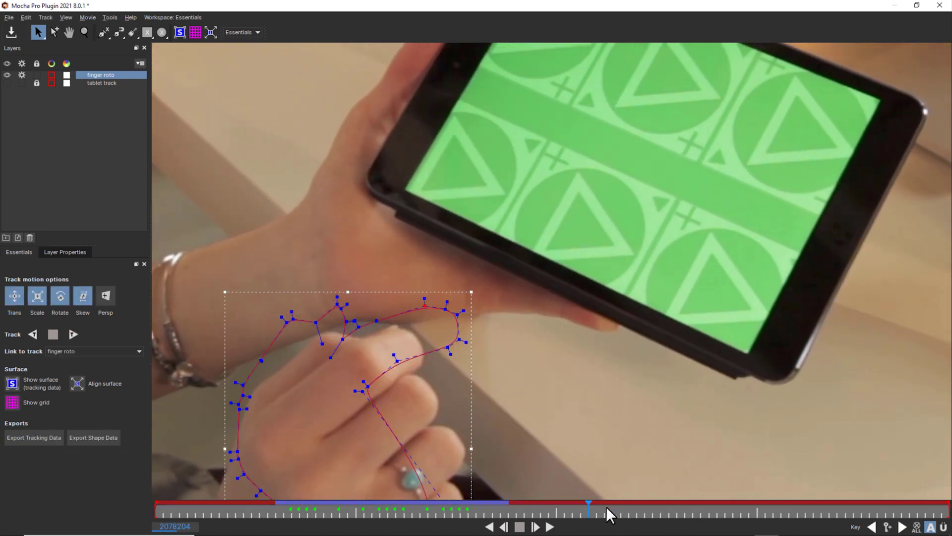
left_click_drag(590, 507, 331, 501)
left_click(289, 511)
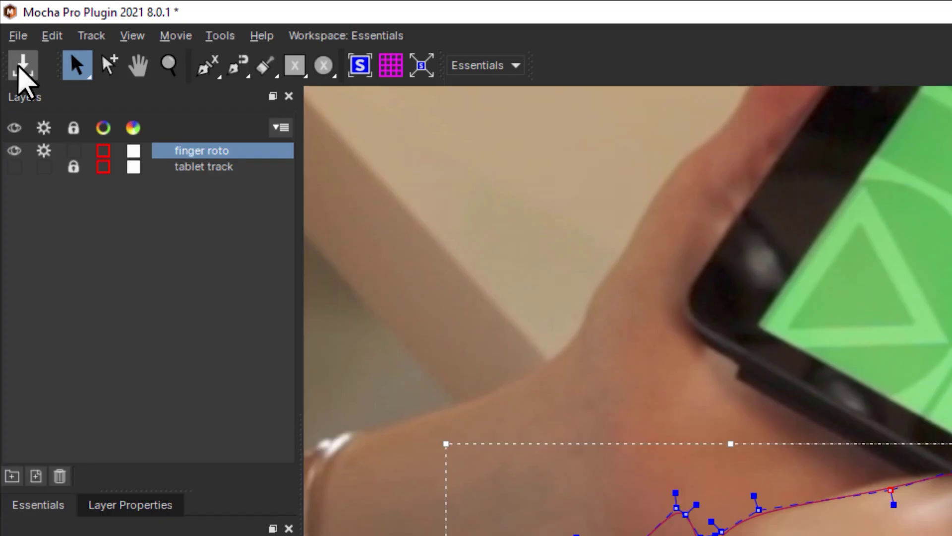
- Save the Mocha project and close Mocha Pro to return to After Effects
left_click(11, 33)
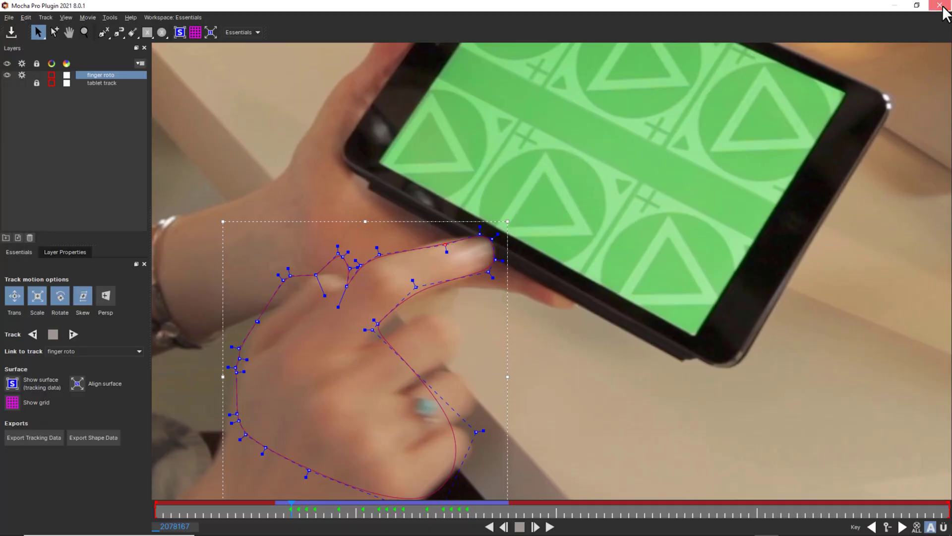
left_click(927, 9)
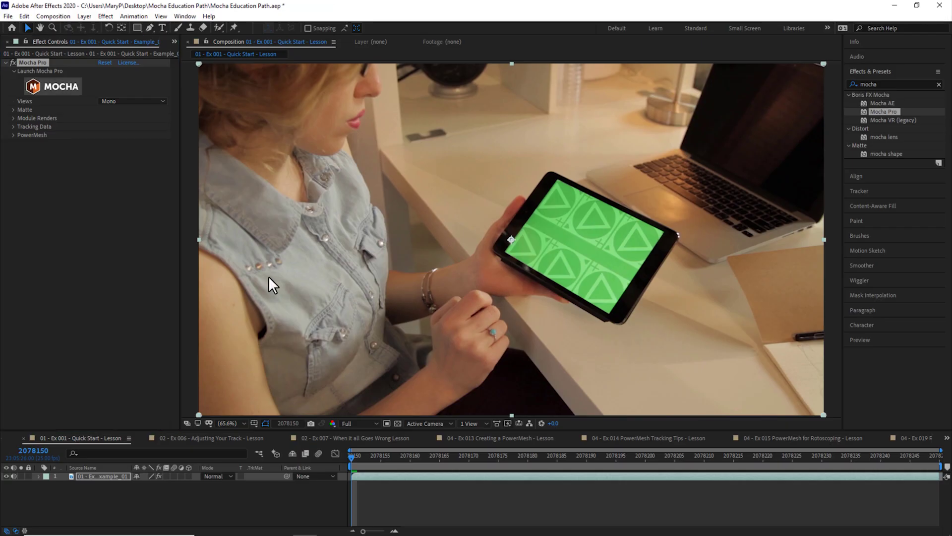
- Create a magenta solid layer at the composition size of 1920 x 1080 px
left_click(85, 16)
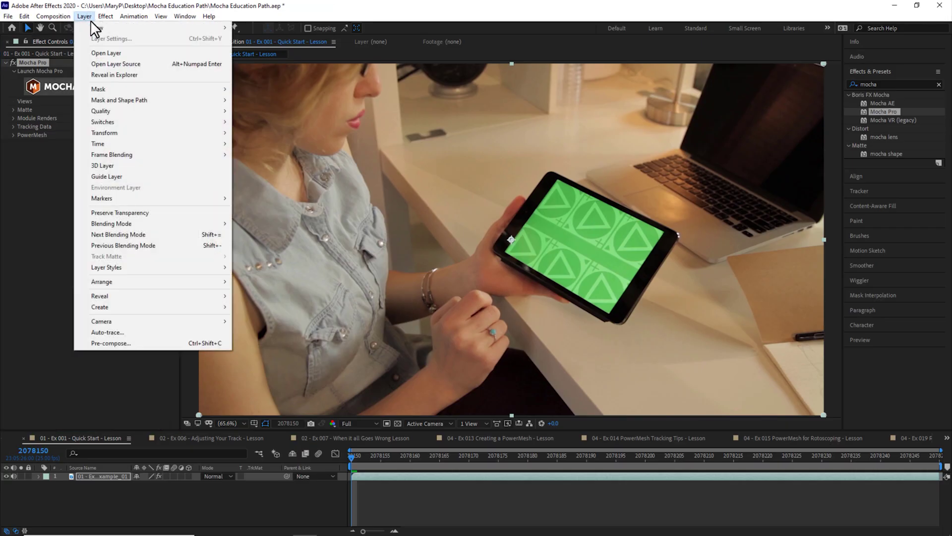
mouse_move(105, 28)
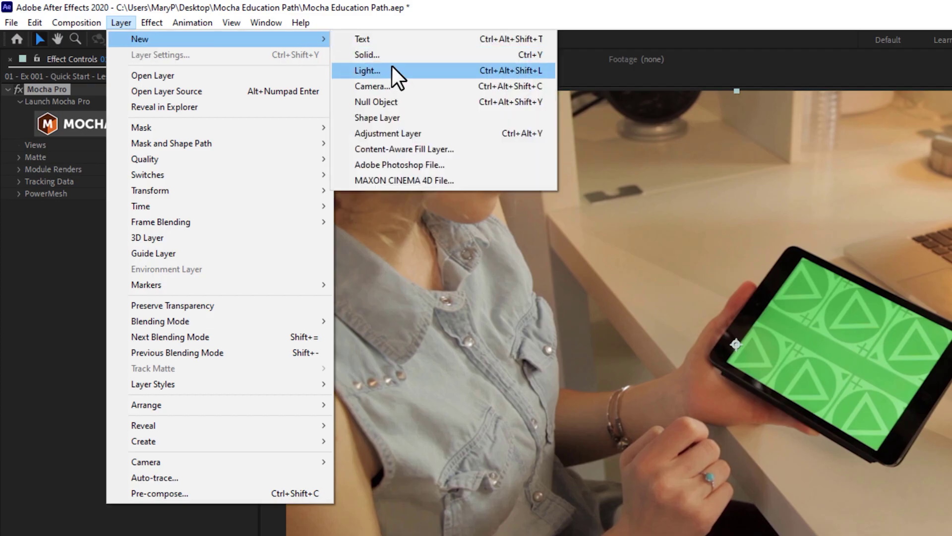
left_click(391, 56)
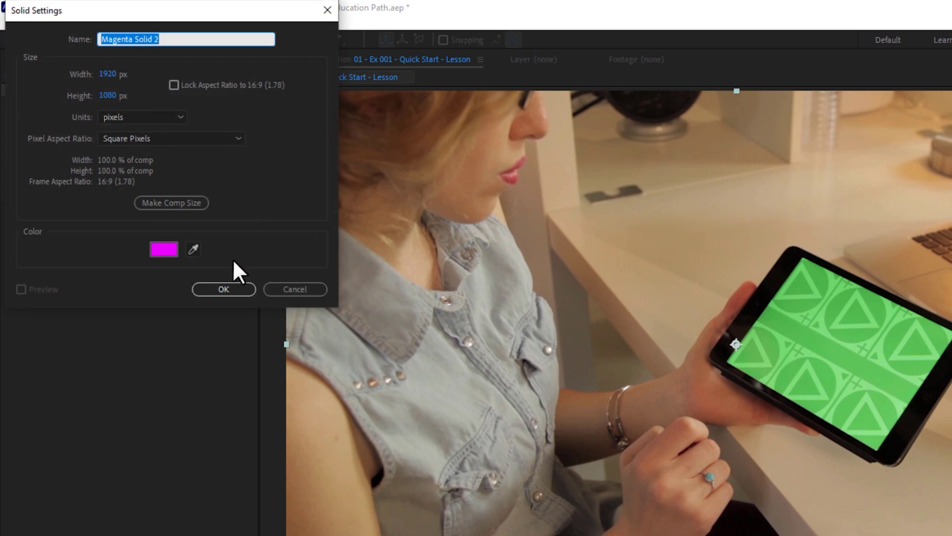
left_click(222, 287)
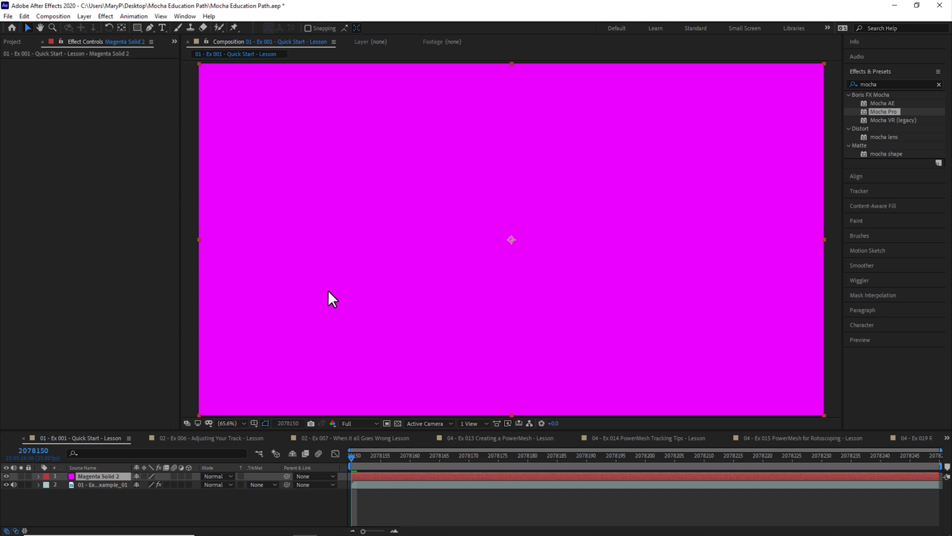
- Generate track data from the tablet track layer in the footage layer's Mocha Pro effect
left_click(85, 485)
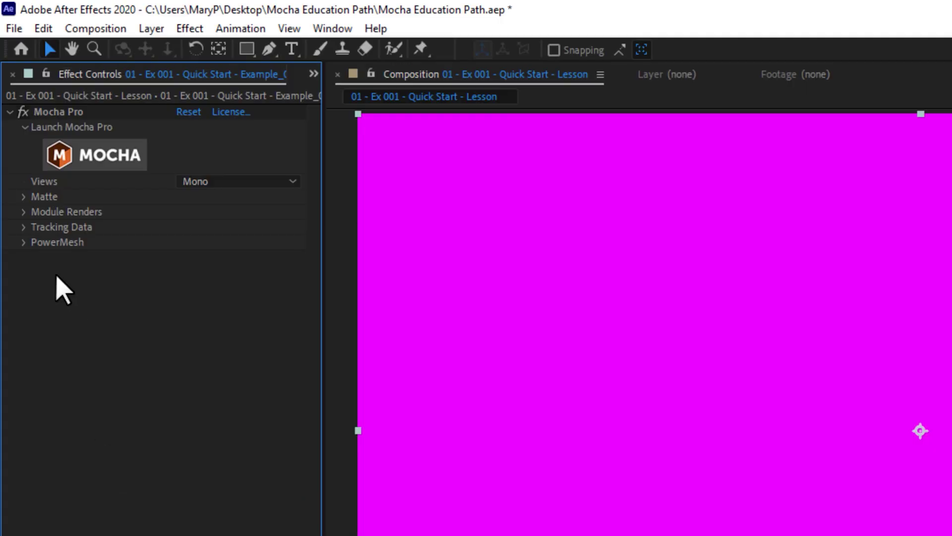
left_click(22, 227)
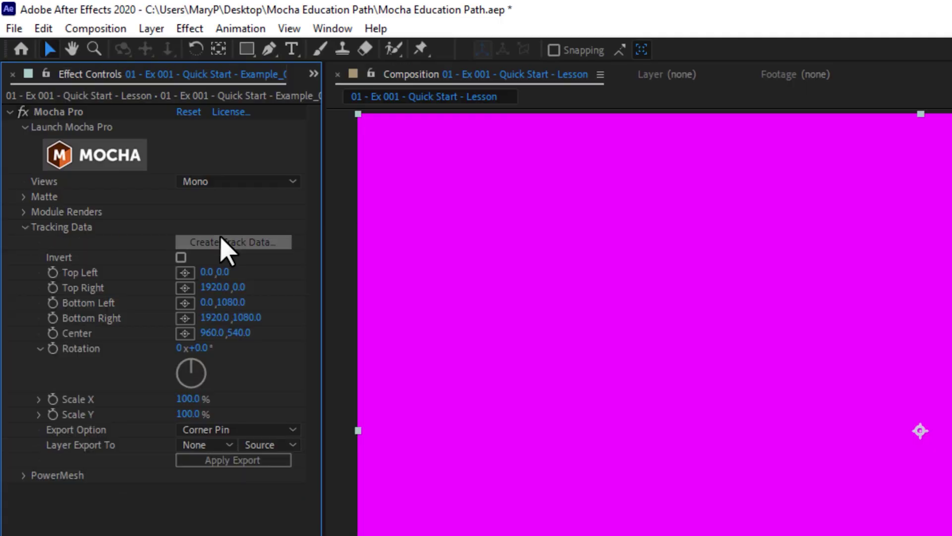
left_click(243, 241)
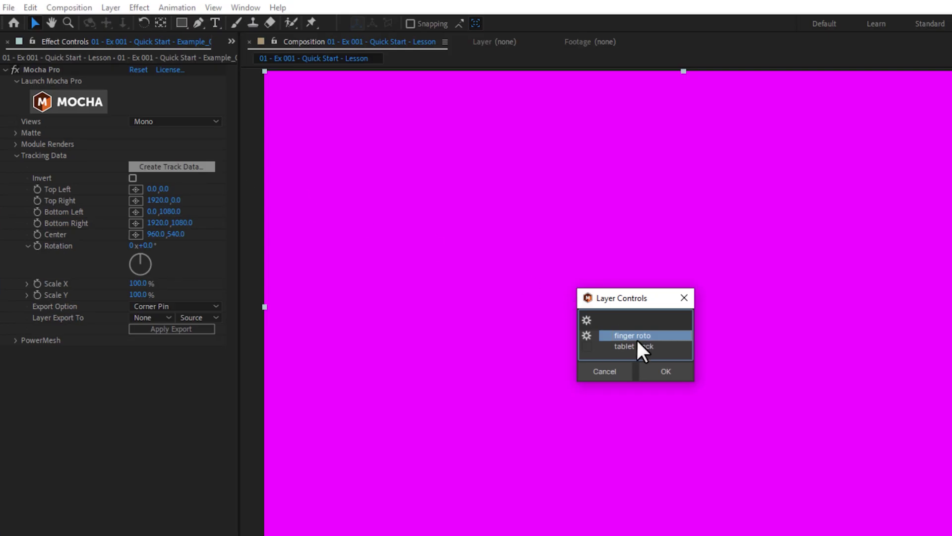
left_click(642, 346)
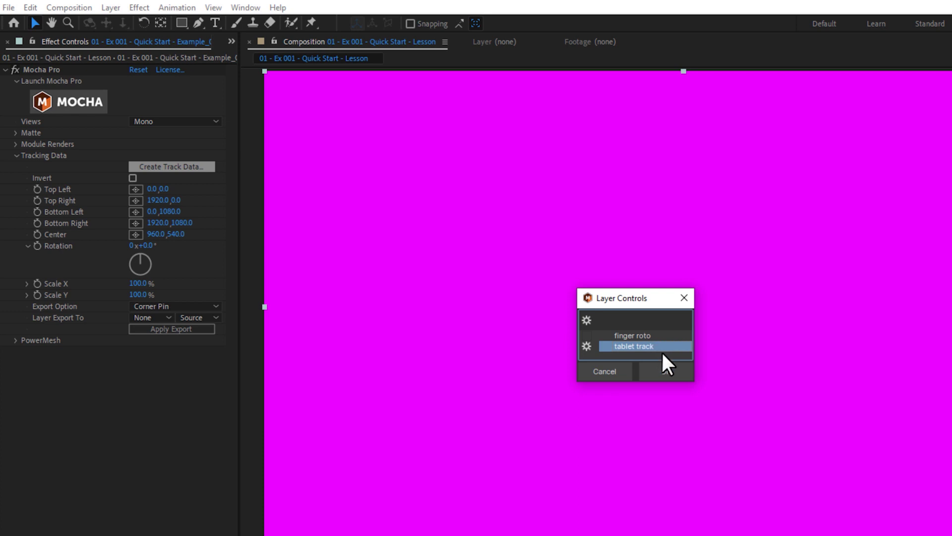
left_click(664, 372)
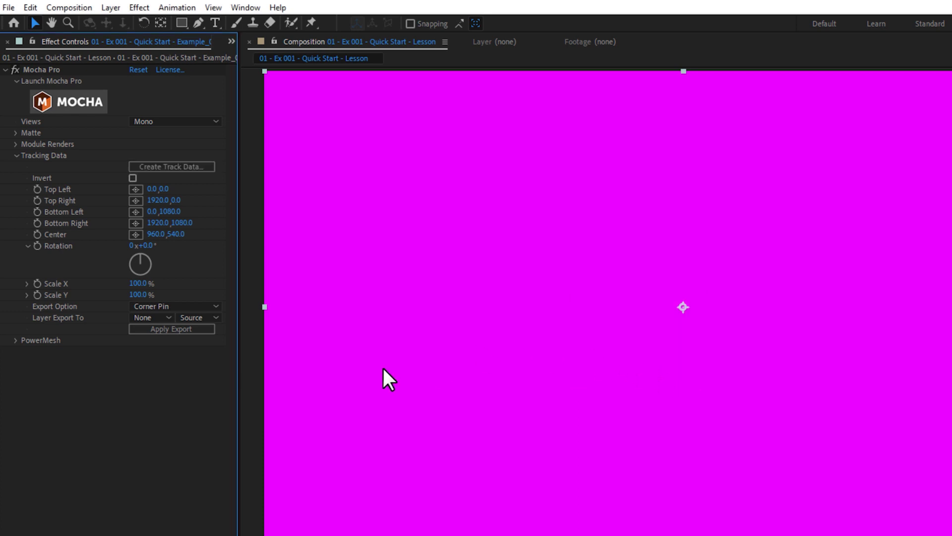
left_click(170, 165)
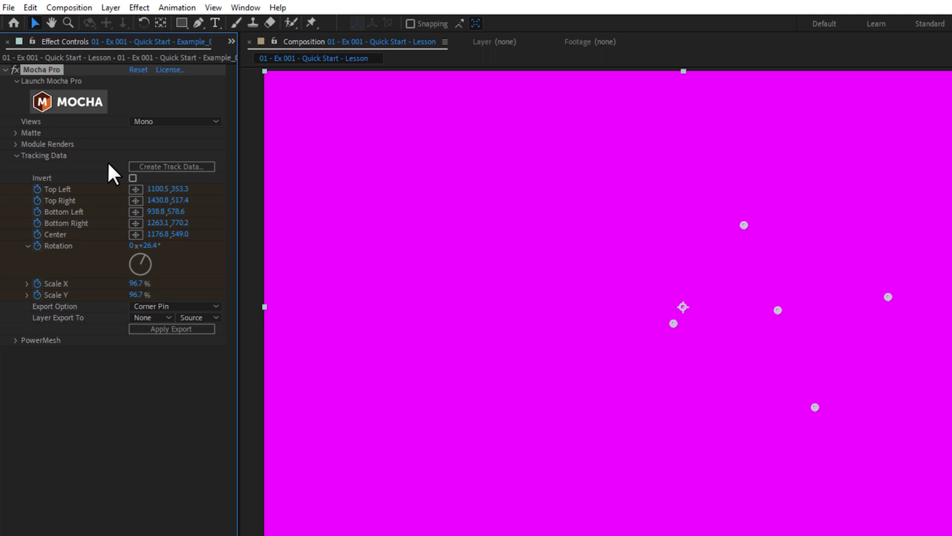
- Export the tracking data as Corner Pin (Support Motion Blur) to the Magenta Solid 2 layer and preview the composition
left_click(147, 305)
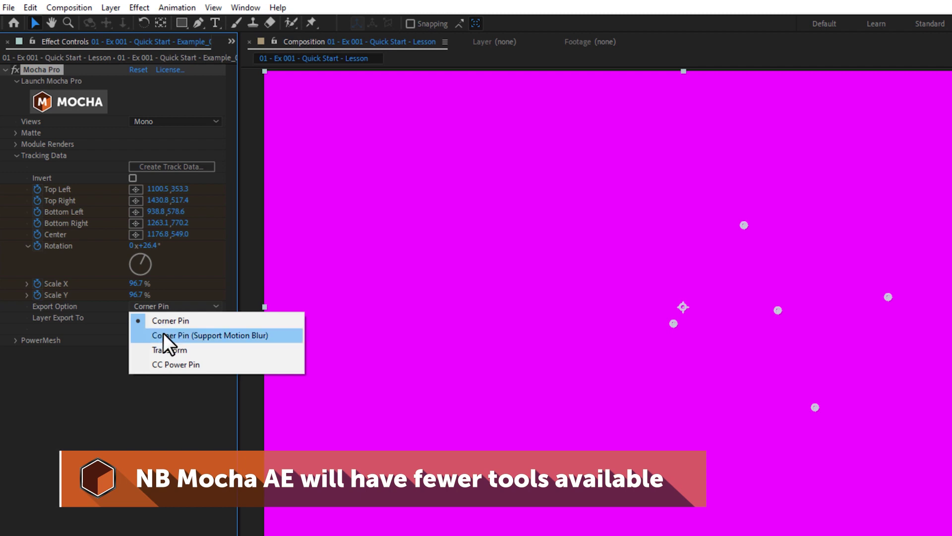
left_click(163, 333)
left_click(156, 319)
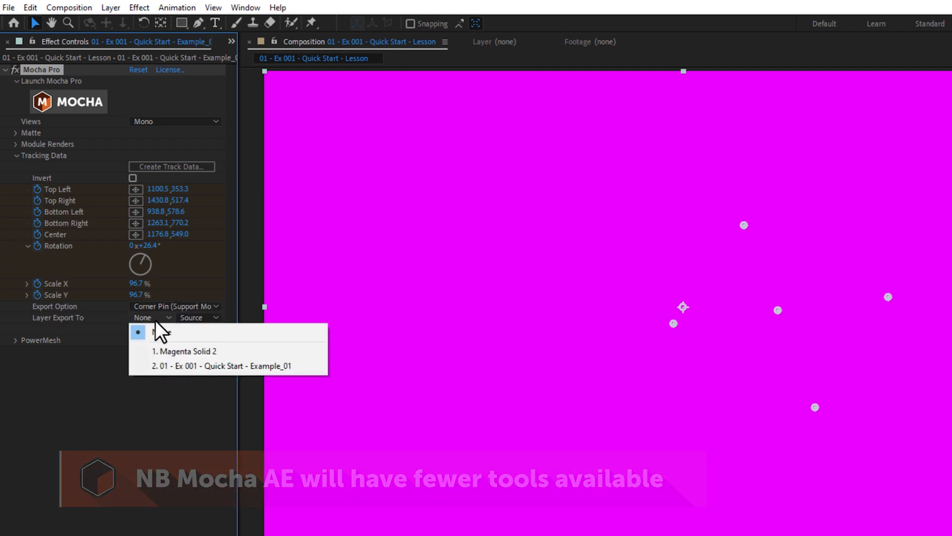
left_click(161, 351)
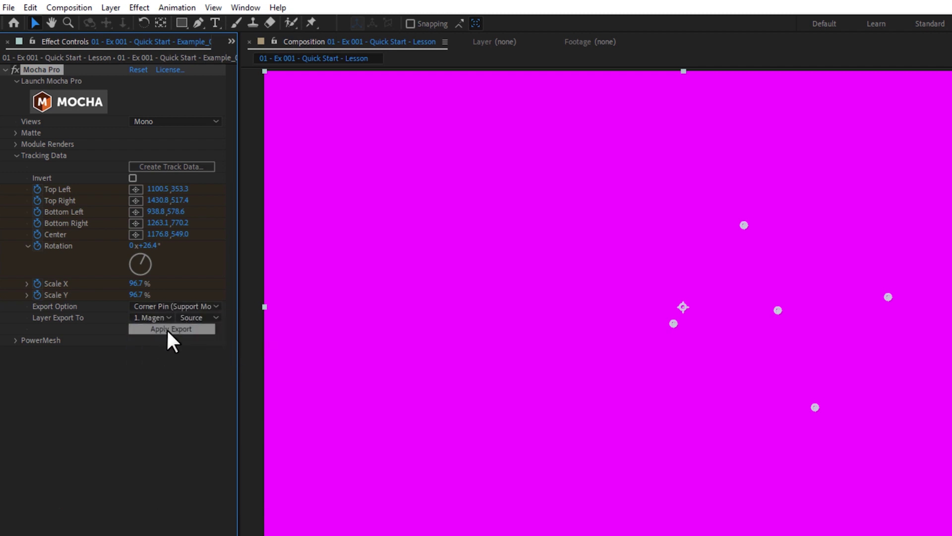
left_click(166, 328)
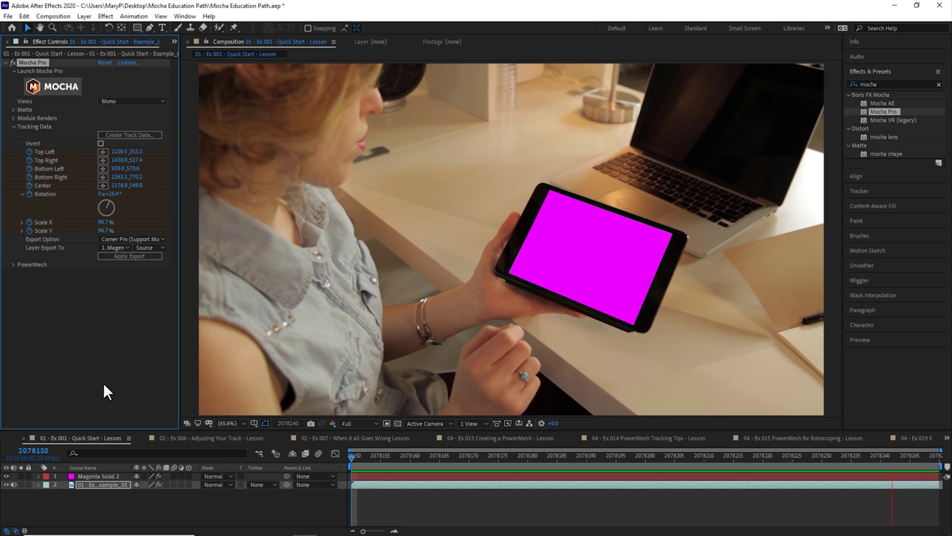
key("space")
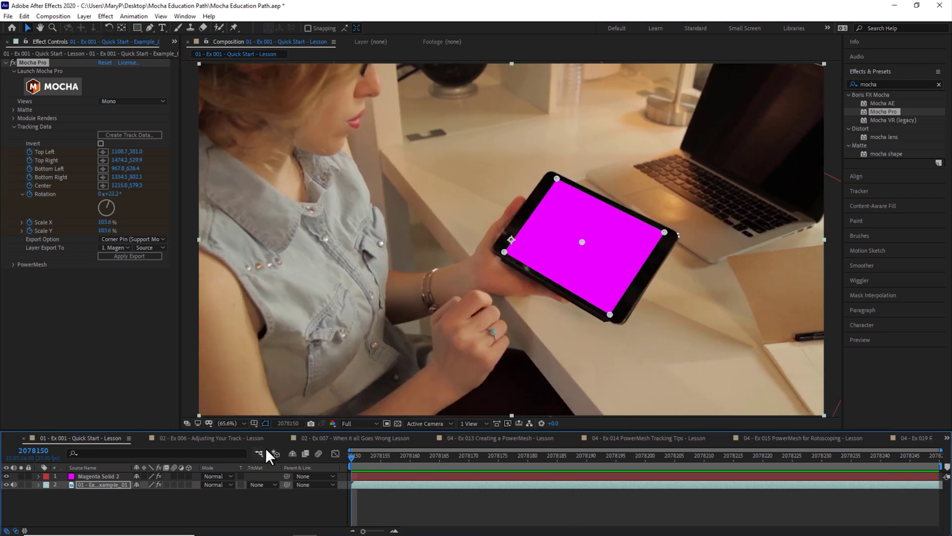
- Duplicate the footage layer and place the copy above the magenta solid
left_click(115, 484)
key("ctrl+d")
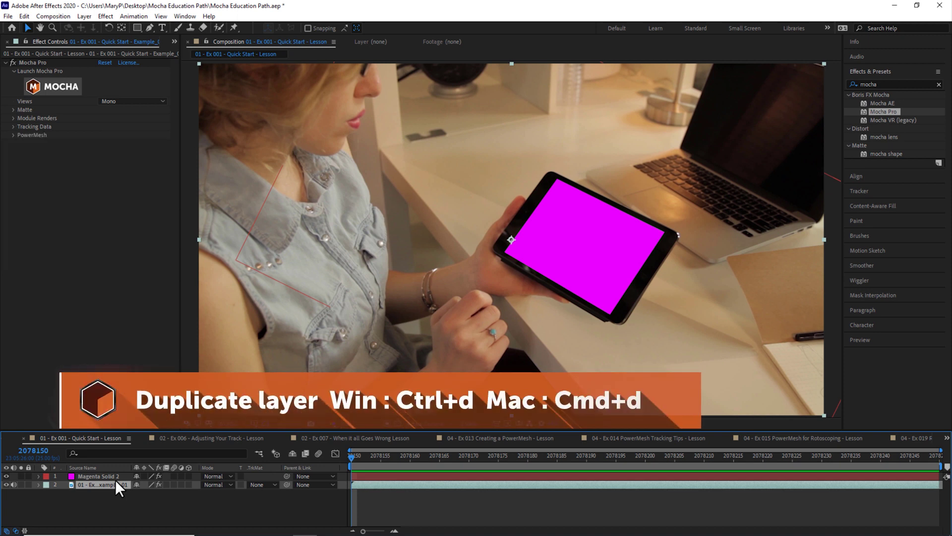
left_click_drag(114, 479, 106, 472)
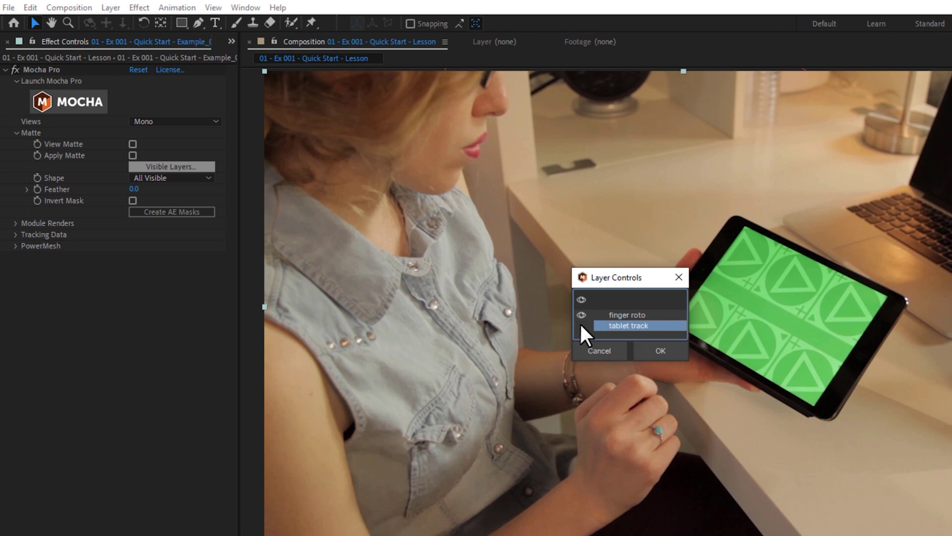
- Use only finger roto as the visible matte layer on the duplicated footage and apply the matte, checking at frame 2078174
left_click(626, 316)
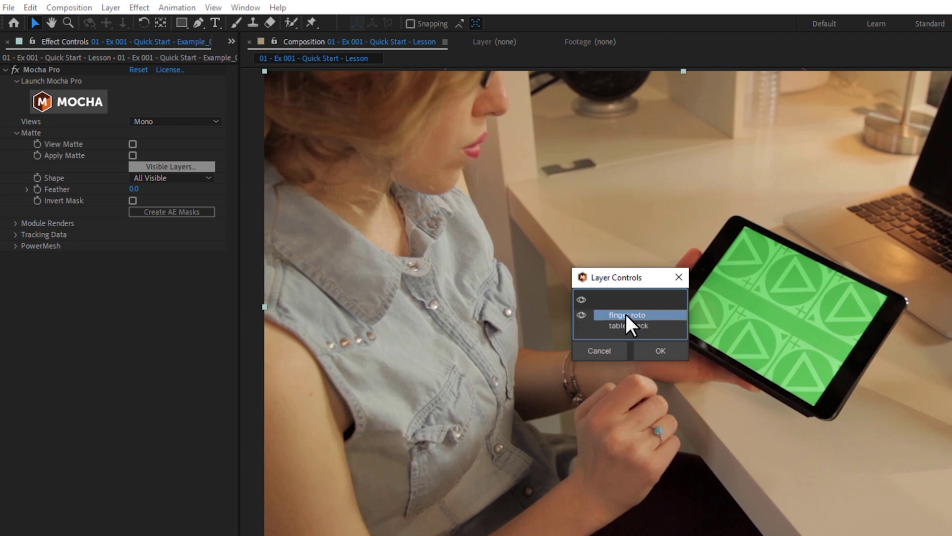
left_click(658, 349)
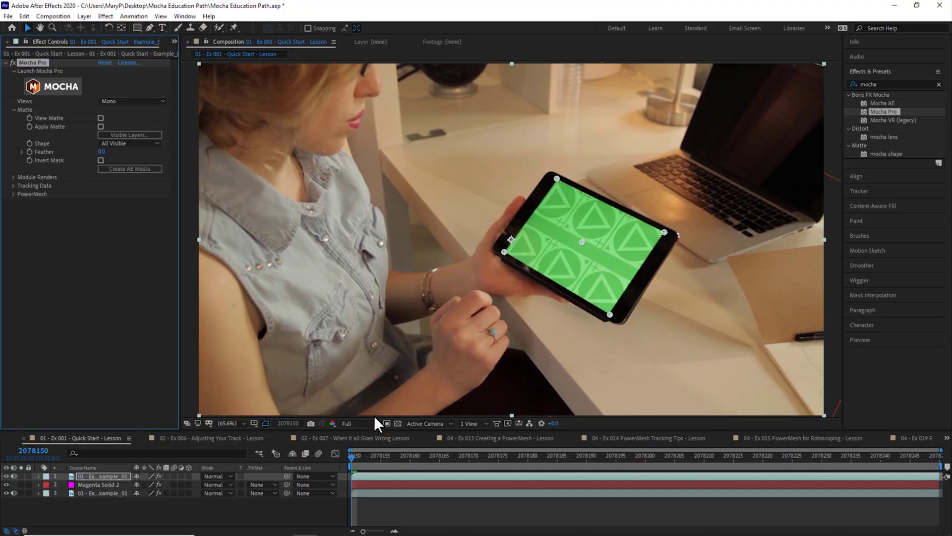
key("space")
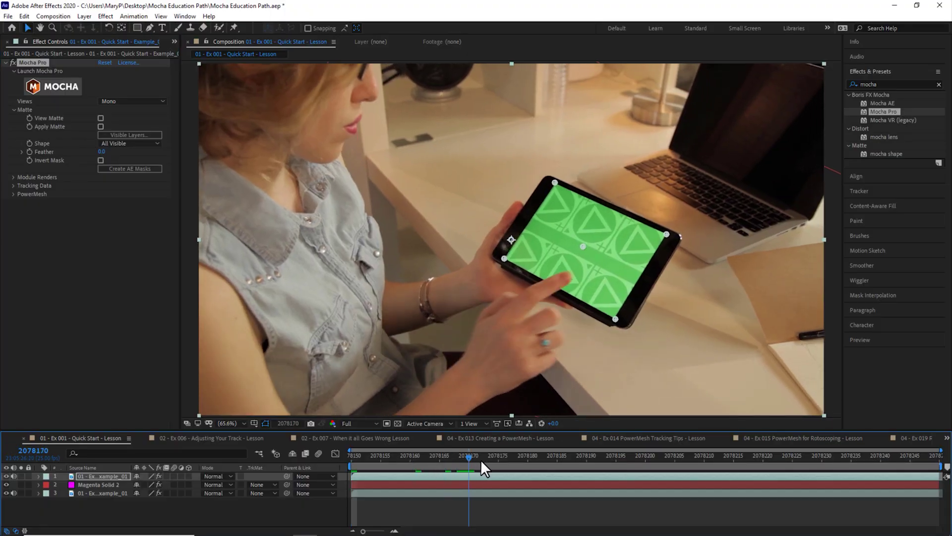
left_click(492, 460)
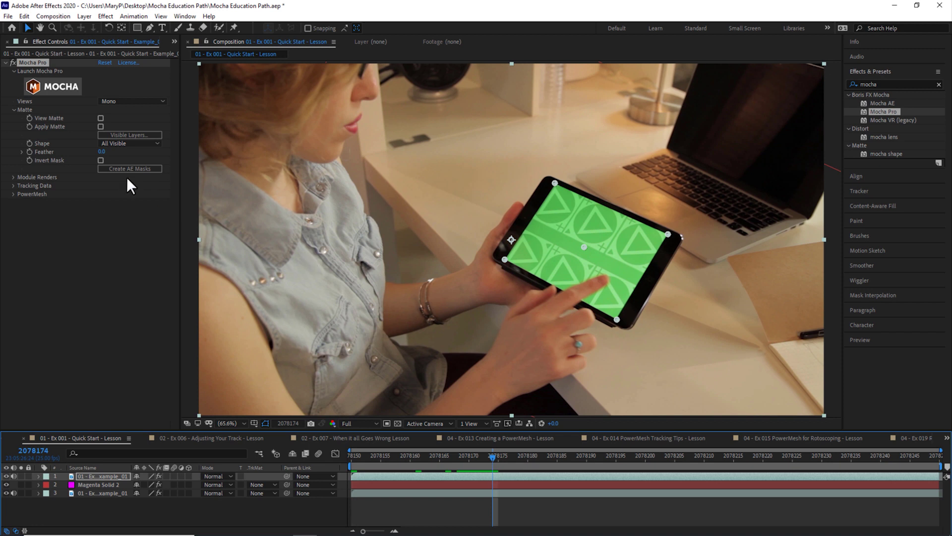
left_click(100, 127)
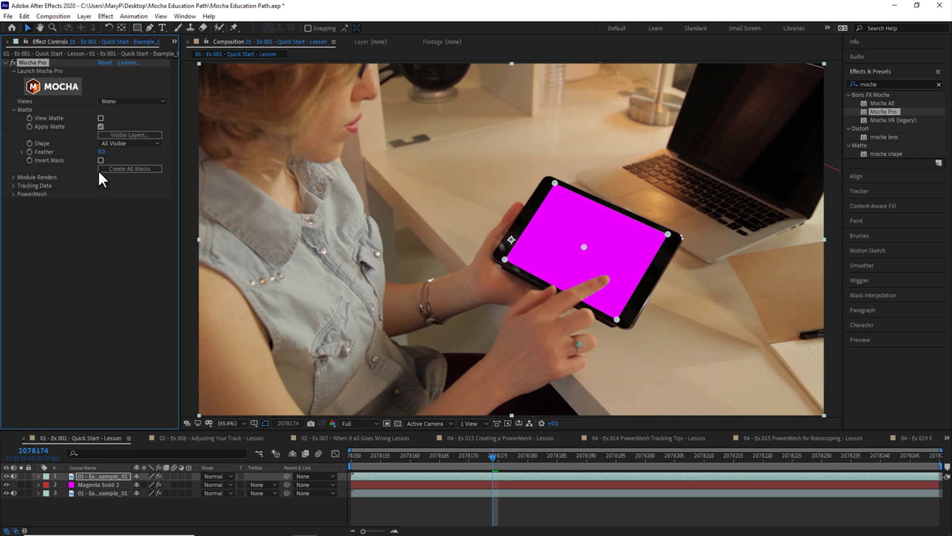
- Set the finger matte's feather to 10 and play back the composite
left_click(101, 151)
type("5")
key("Return")
left_click(102, 151)
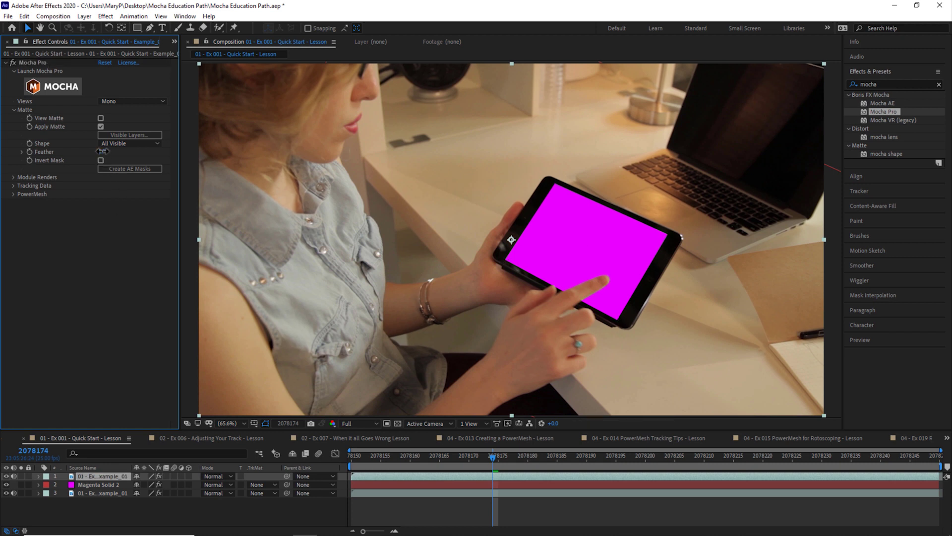
type("10")
key("Return")
key("space")
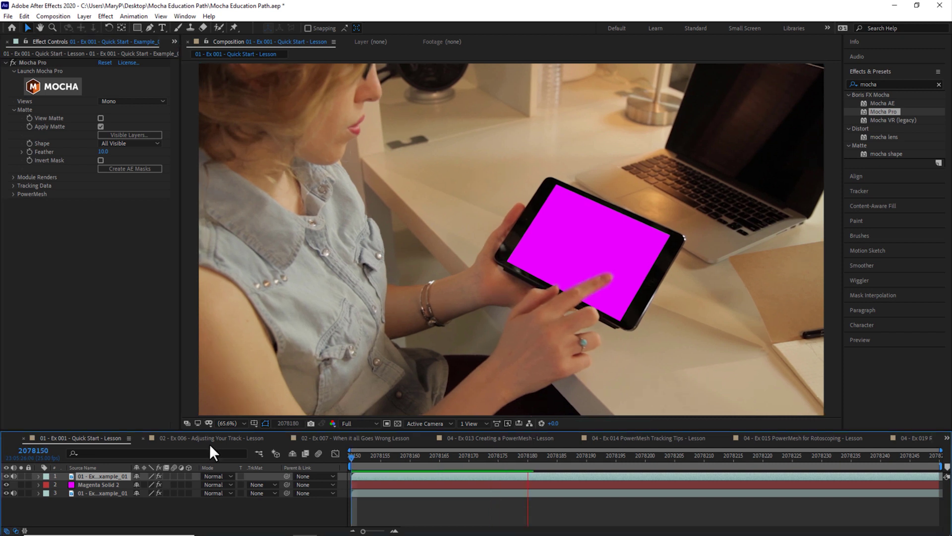